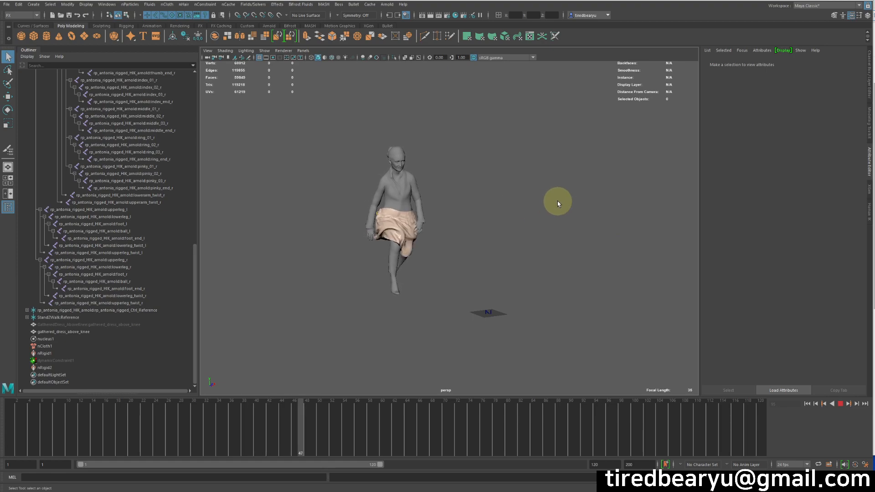
click(205, 4)
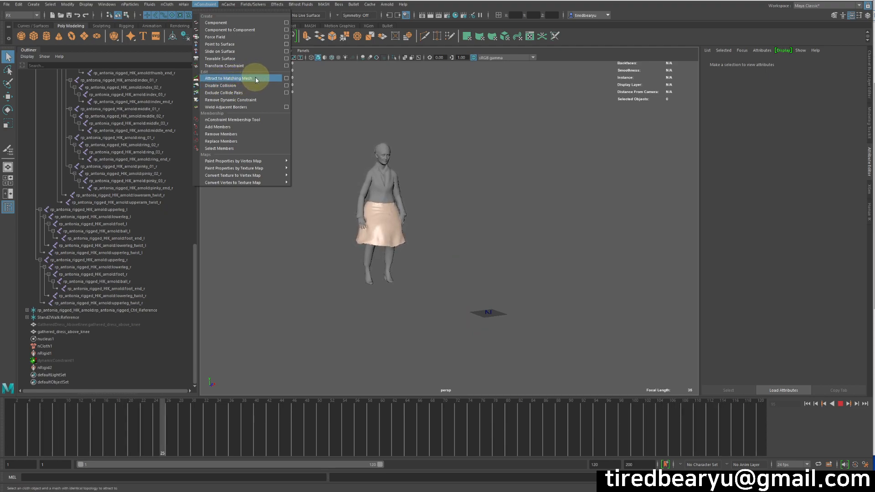
click(511, 126)
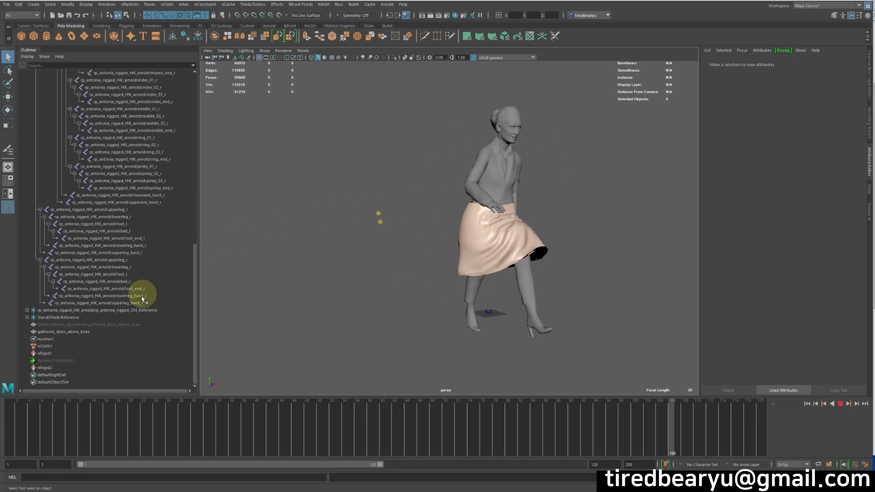
Unhide the original gathered dress mesh on the walking character and stop the animation playback.
click(134, 326)
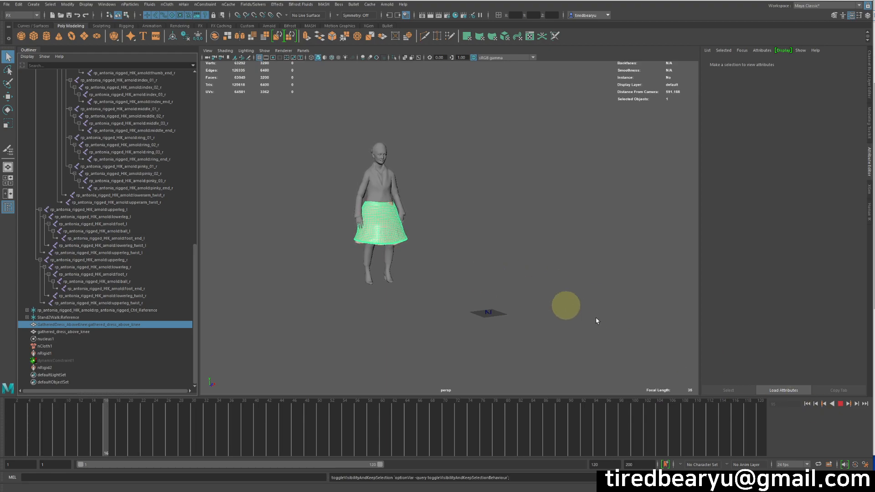
click(840, 403)
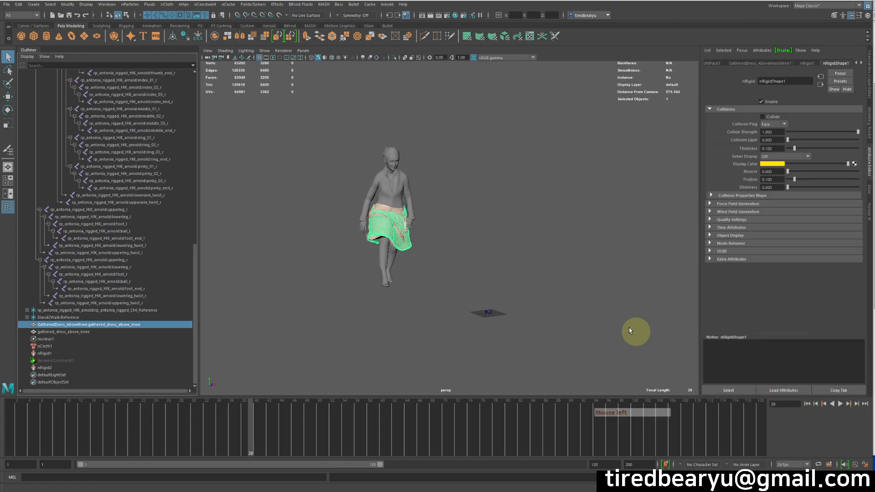
alt+drag(638, 337, 607, 334)
Start a new empty scene without saving the skirt simulation scene.
key(ctrl+n)
key(n)
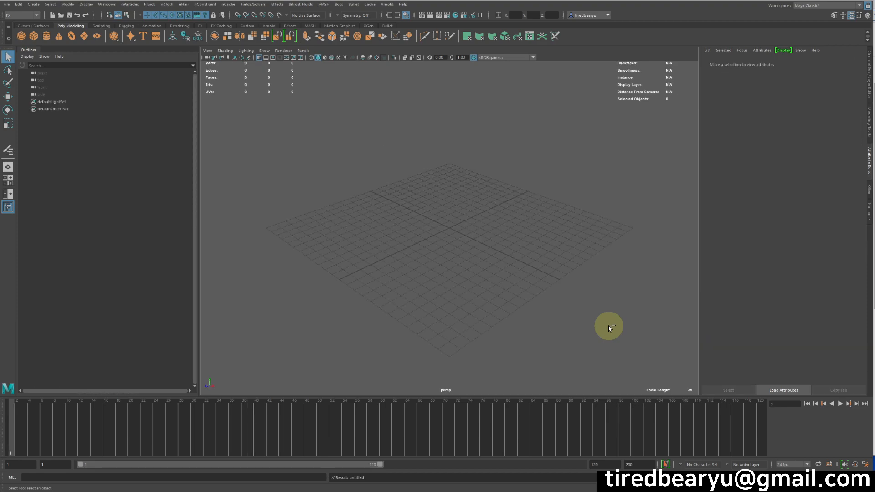
alt+drag(498, 260, 524, 245)
alt+right_drag(524, 246, 570, 242)
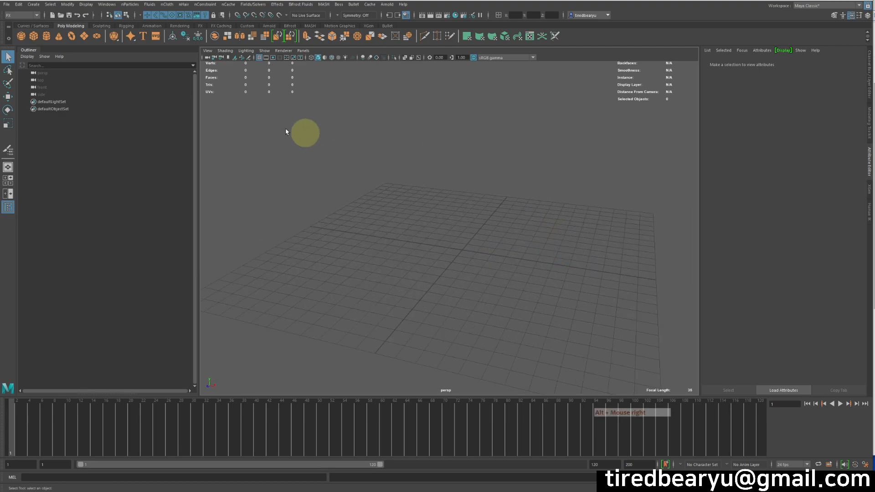
Create a polygon cylinder and raise it above the grid to about 11.47 units in Y.
click(47, 37)
key(w)
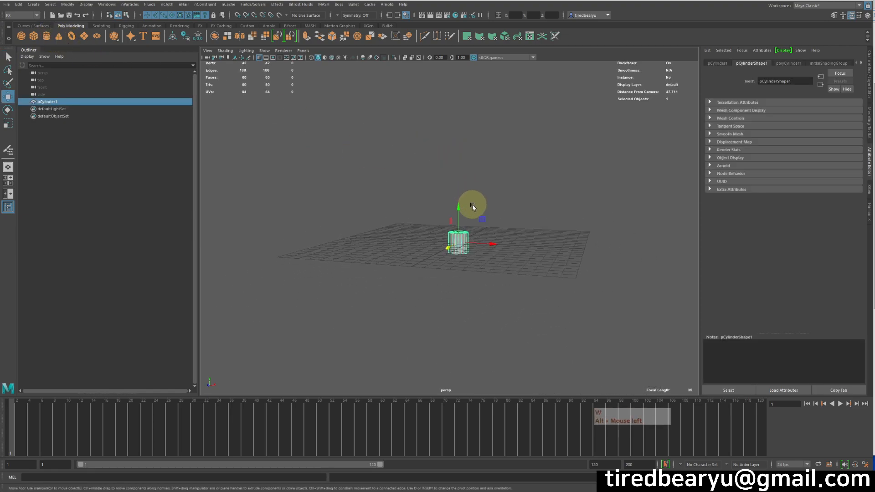
drag(460, 207, 482, 94)
alt+right_drag(483, 95, 583, 128)
alt+middle_drag(583, 129, 579, 223)
alt+drag(578, 223, 573, 226)
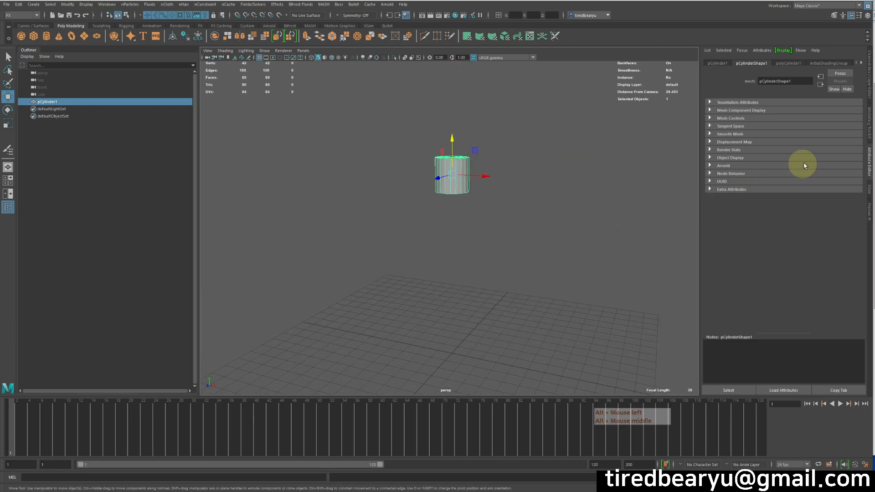
Set the cylinder's Subdivisions Height to 8 in its creation history.
click(869, 84)
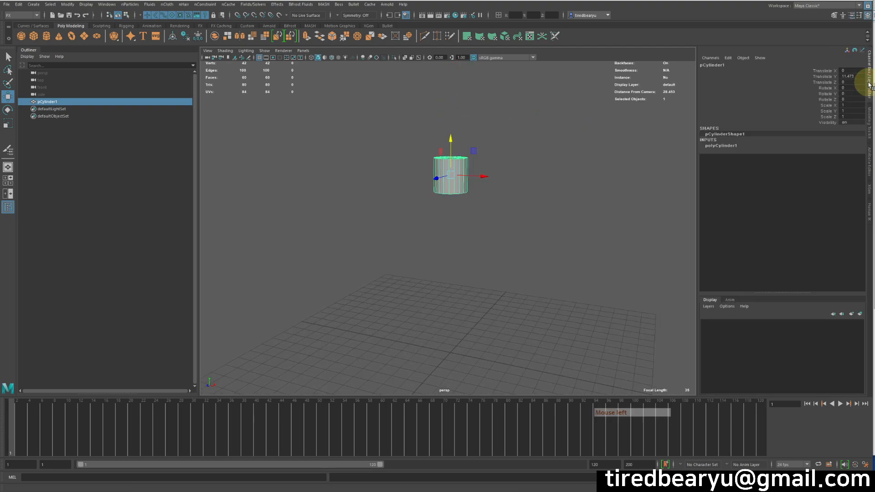
click(725, 146)
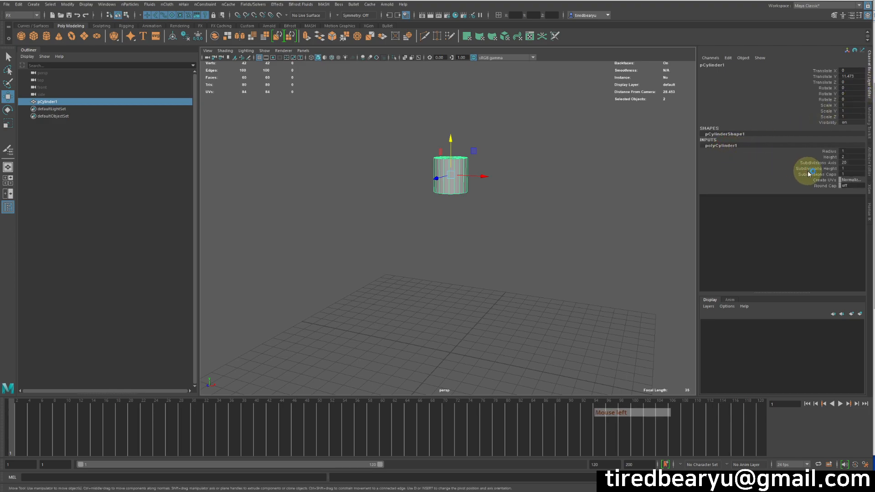
click(782, 169)
middle_drag(530, 149, 541, 149)
alt+right_drag(515, 157, 604, 170)
alt+middle_drag(605, 172, 600, 264)
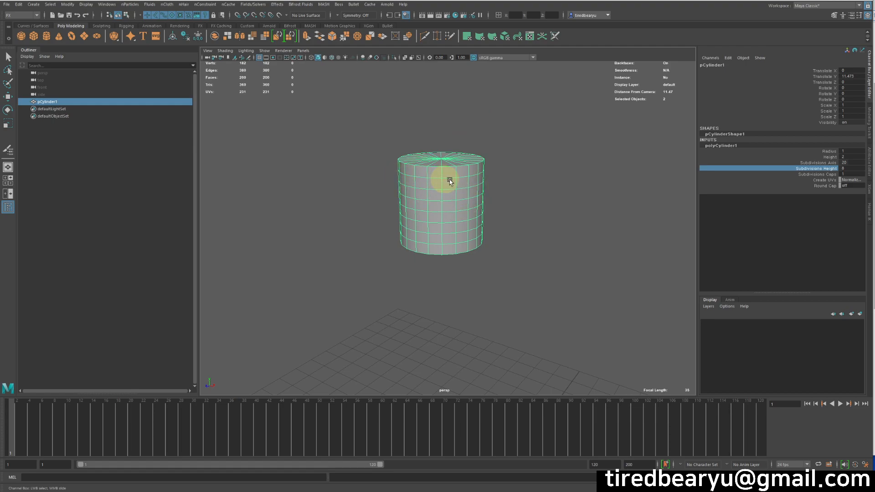
alt+drag(458, 187, 463, 182)
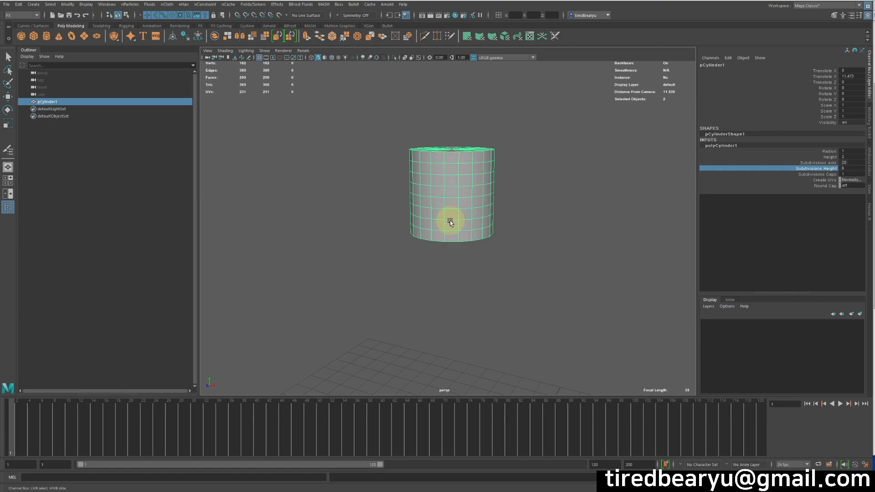
alt+right_drag(451, 229, 468, 135)
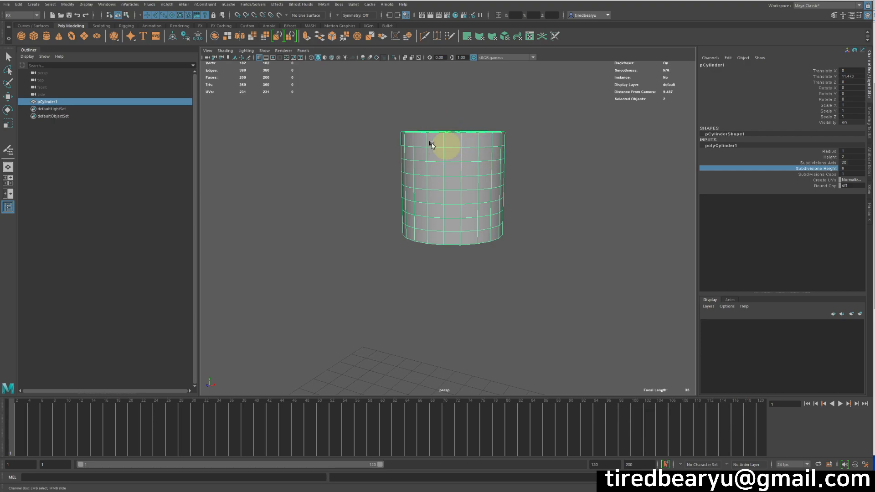
Stretch the cylinder vertically to a Scale Y of about 1.764 and set its Subdivisions Height to 13.
alt+right_drag(557, 176, 405, 162)
alt+drag(436, 169, 438, 148)
key(r)
alt+right_drag(440, 149, 492, 166)
alt+drag(490, 166, 507, 171)
alt+right_drag(490, 173, 543, 180)
middle_drag(548, 168, 548, 162)
alt+drag(547, 161, 537, 164)
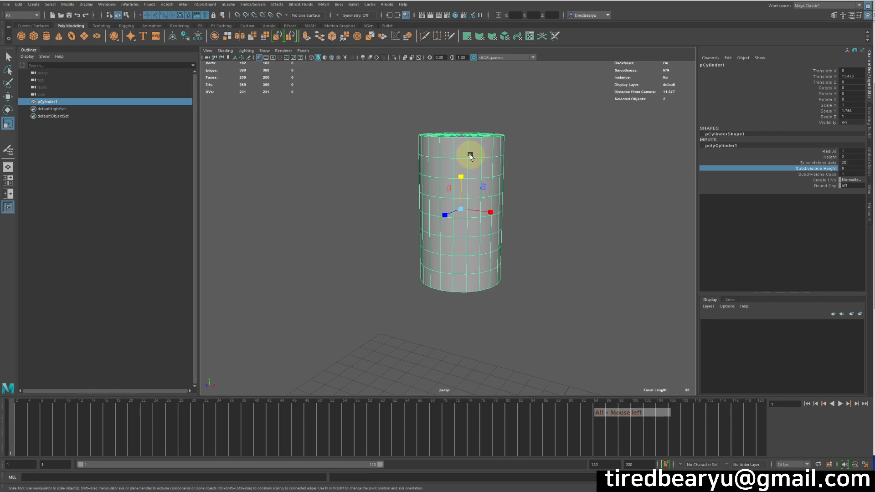
middle_drag(570, 124, 591, 123)
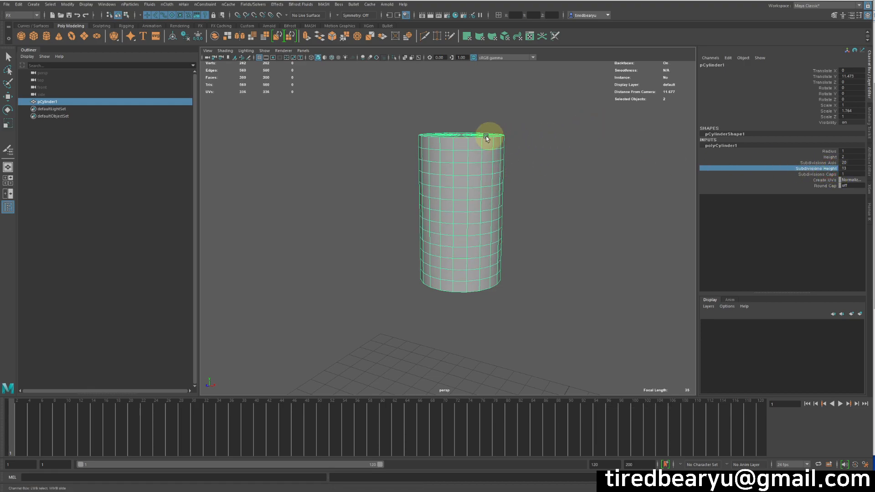
alt+drag(478, 161, 526, 163)
Delete the cylinder's top cap faces together with the uppermost ring of side faces.
right_drag(608, 133, 609, 144)
alt+drag(503, 125, 529, 133)
drag(422, 102, 508, 181)
key(r)
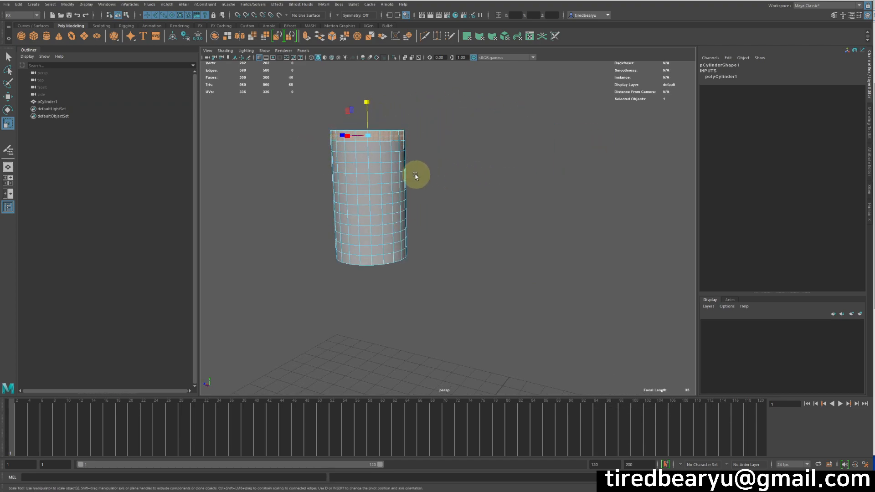
key(Delete)
Delete the bottom cap faces and the lowest ring of side faces so the tube is open at both ends.
alt+drag(375, 226, 382, 213)
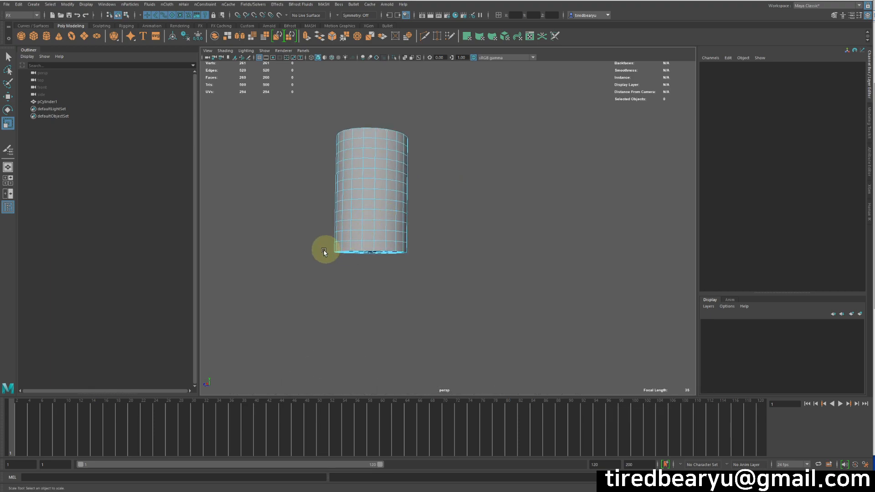
drag(315, 249, 549, 288)
key(Delete)
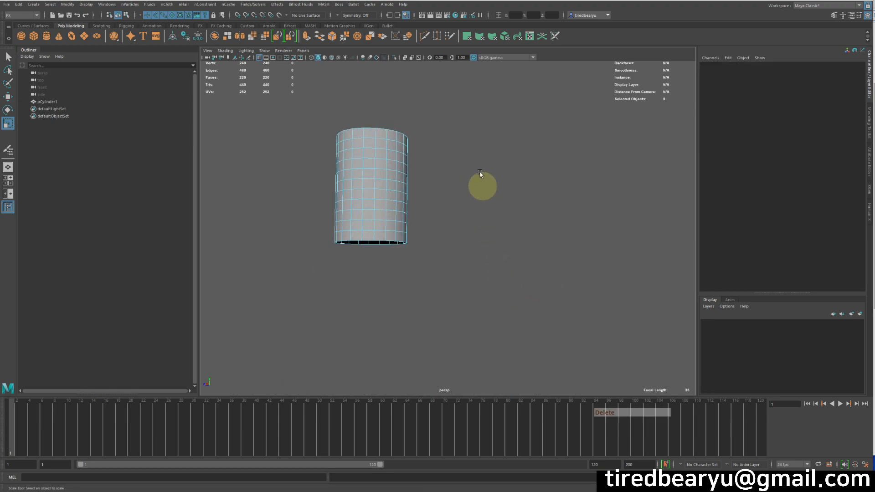
alt+drag(476, 197, 484, 214)
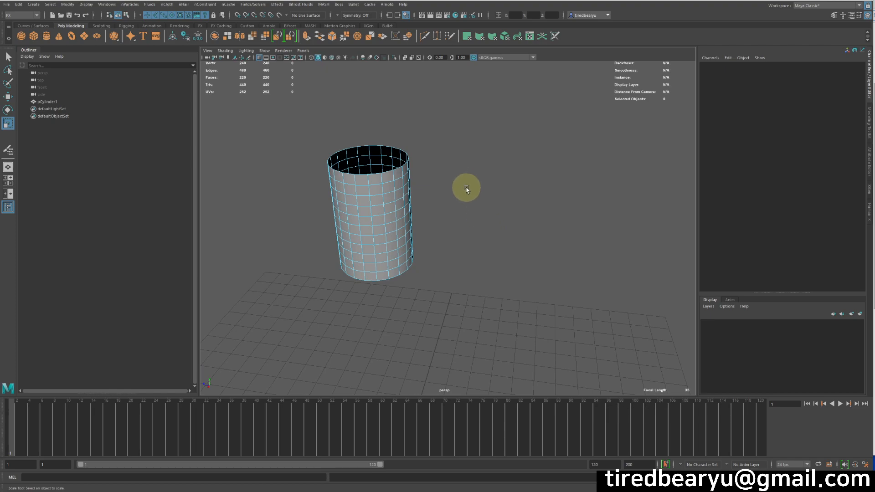
Switch the open cylinder back to object mode and apply a nonlinear Flare deformer to it.
right_drag(387, 187, 431, 167)
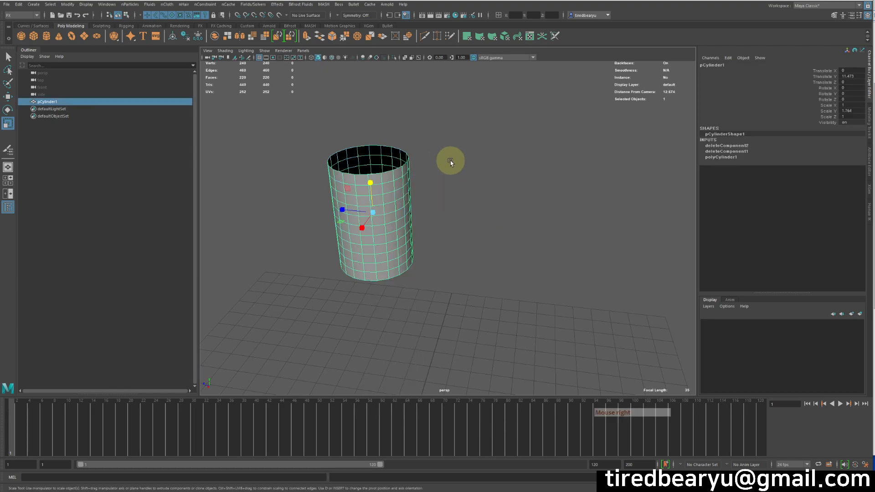
click(451, 161)
alt+middle_drag(446, 204, 523, 207)
alt+drag(523, 207, 479, 228)
click(472, 185)
click(13, 15)
click(16, 23)
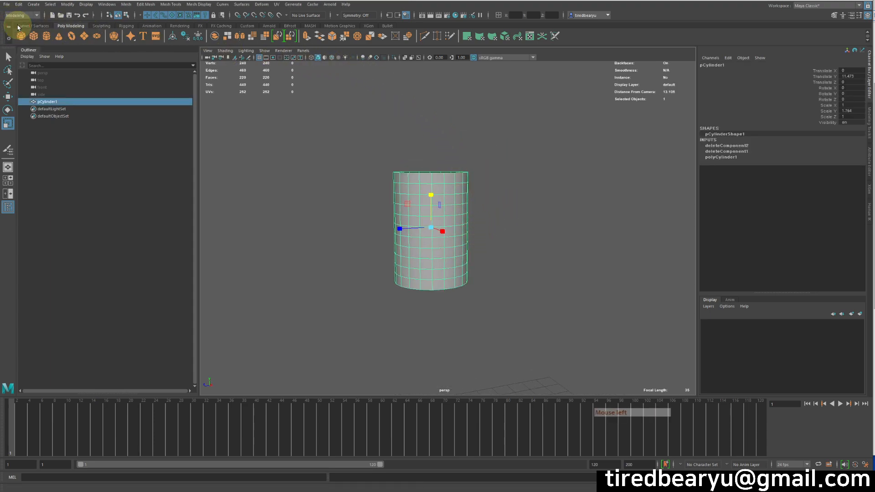
click(262, 6)
mouse_move(315, 119)
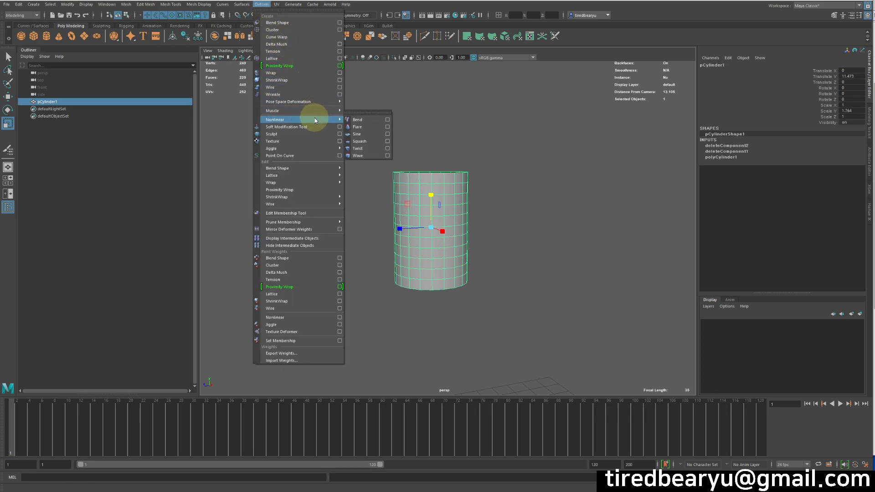
click(360, 129)
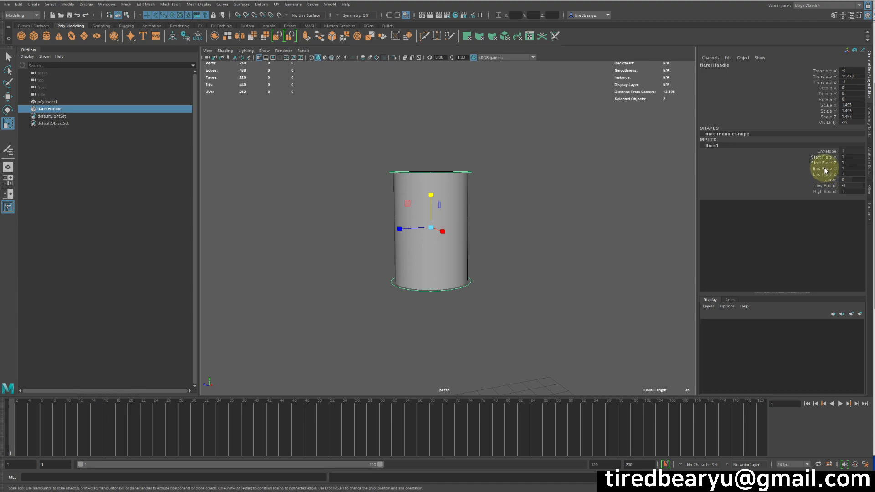
Set the flare deformer's End Flare X and Z to 0.5 and its Start Flare X and Z to 1.8.
click(823, 168)
middle_drag(647, 158, 617, 180)
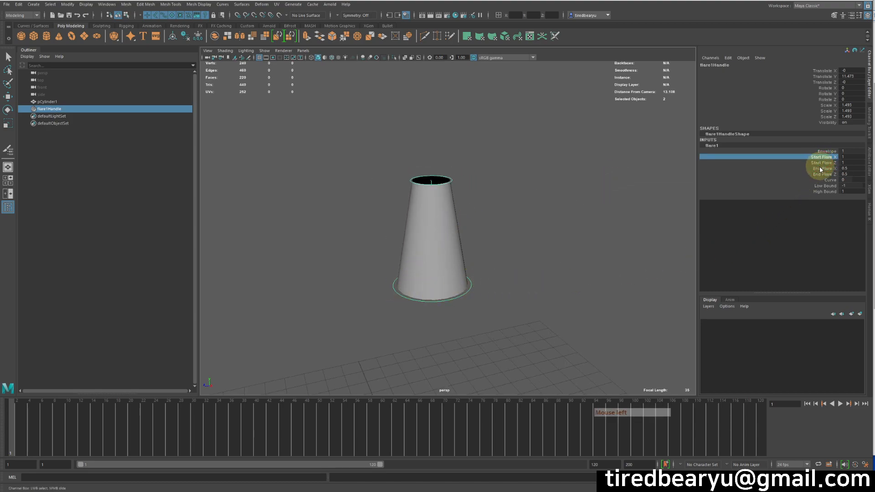
drag(822, 157, 822, 162)
middle_drag(592, 180, 609, 176)
alt+drag(610, 176, 549, 197)
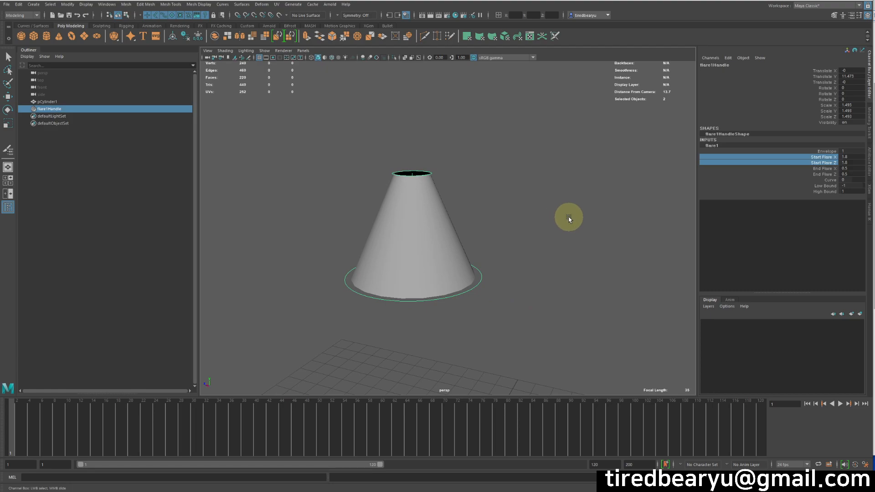
click(520, 208)
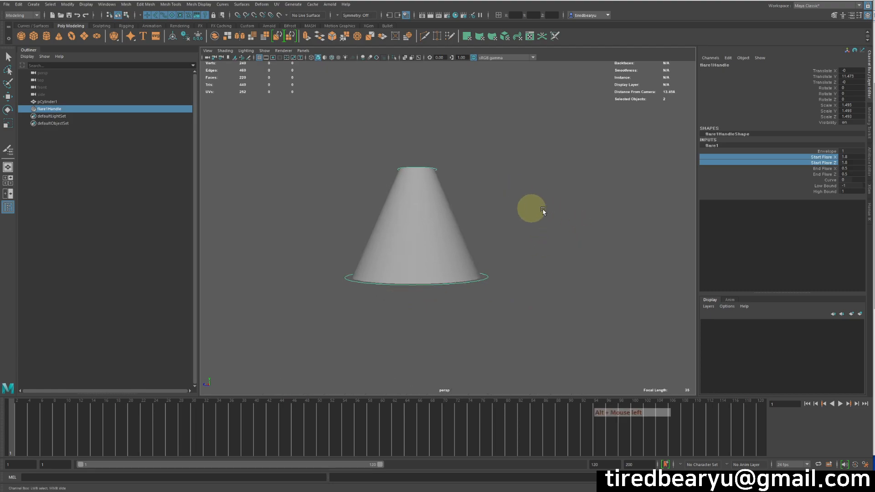
Try moving the flared cylinder away from its deformer handle, and undo the moves.
click(449, 208)
alt+drag(522, 219, 528, 247)
key(w)
middle_drag(529, 248, 470, 246)
key(z)
middle_drag(416, 198, 615, 205)
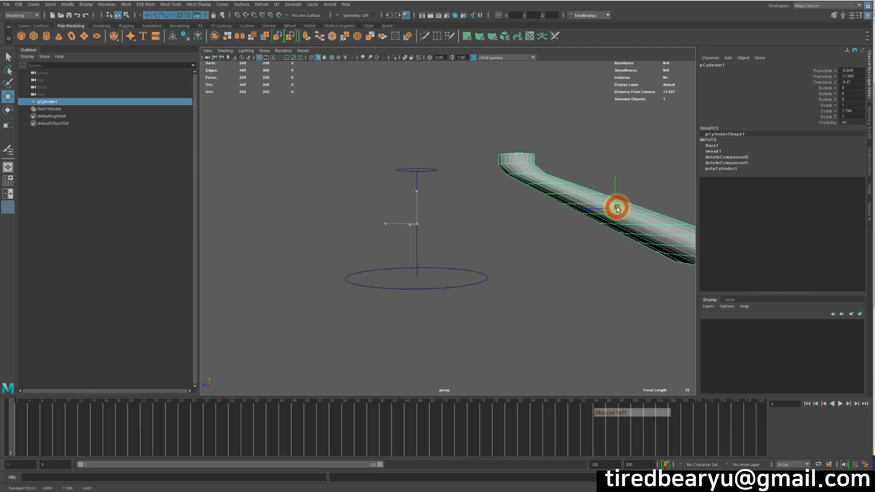
key(z)
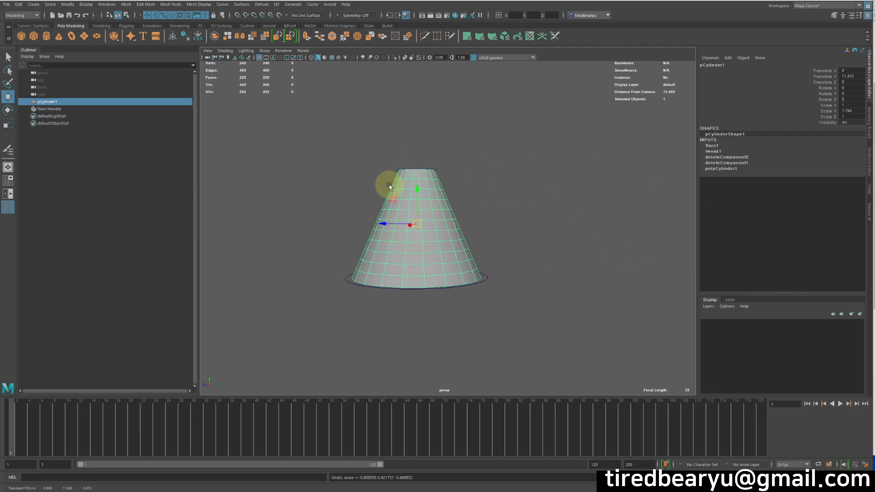
Delete the construction history of the flared cylinder to bake in the cone shape.
click(528, 238)
click(436, 212)
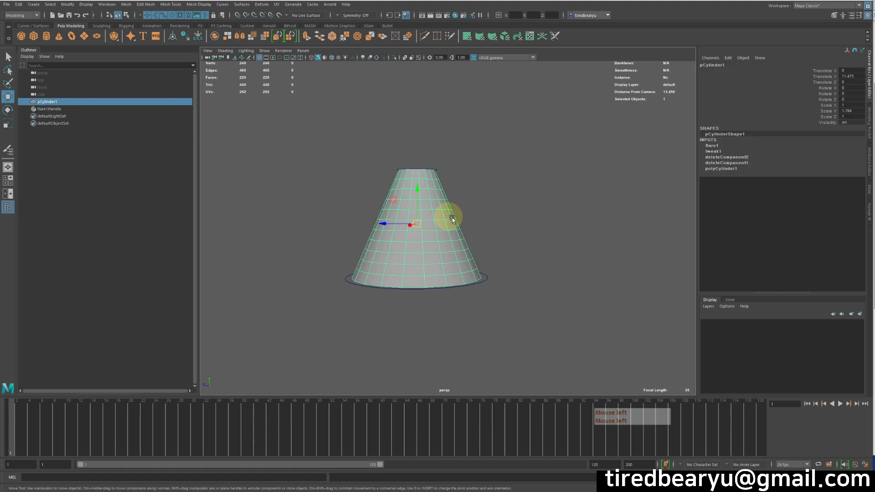
click(18, 4)
mouse_move(73, 89)
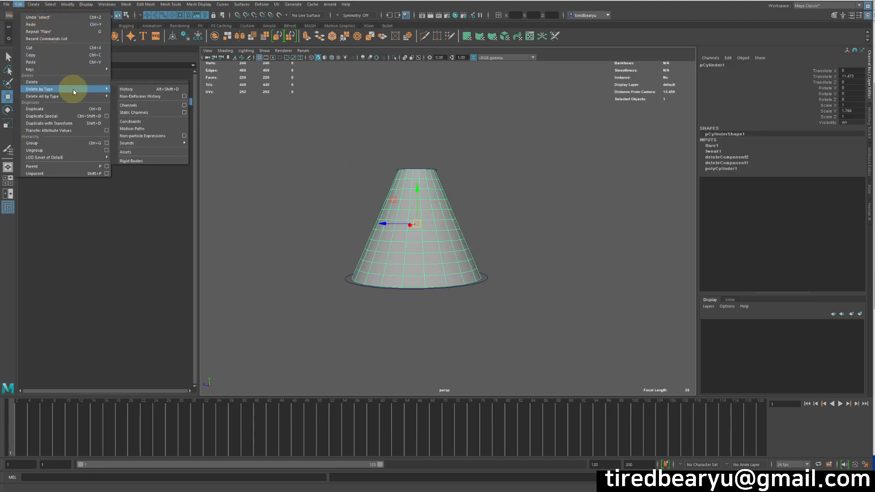
click(134, 90)
Test moving the cone sideways without its flare history, undo the move and reselect the cone.
click(447, 145)
click(429, 247)
key(w)
middle_drag(514, 285, 755, 259)
key(z)
click(605, 269)
click(382, 233)
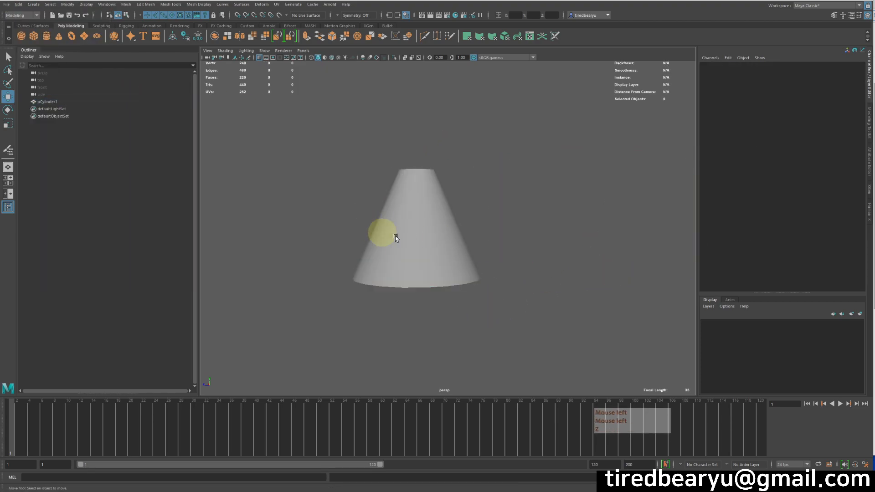
click(445, 230)
alt+drag(446, 230, 370, 213)
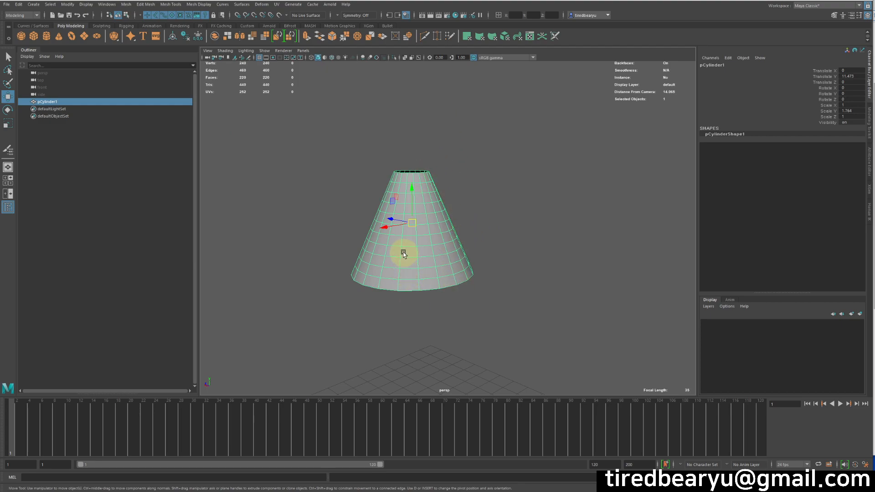
Create a second polygon cylinder and raise it to the cone's narrow end, at about 13.14 units in Y.
click(47, 36)
alt+drag(485, 193, 468, 196)
key(r)
alt+right_drag(503, 270, 421, 268)
key(w)
drag(433, 358, 448, 170)
alt+right_drag(457, 181, 537, 158)
key(r)
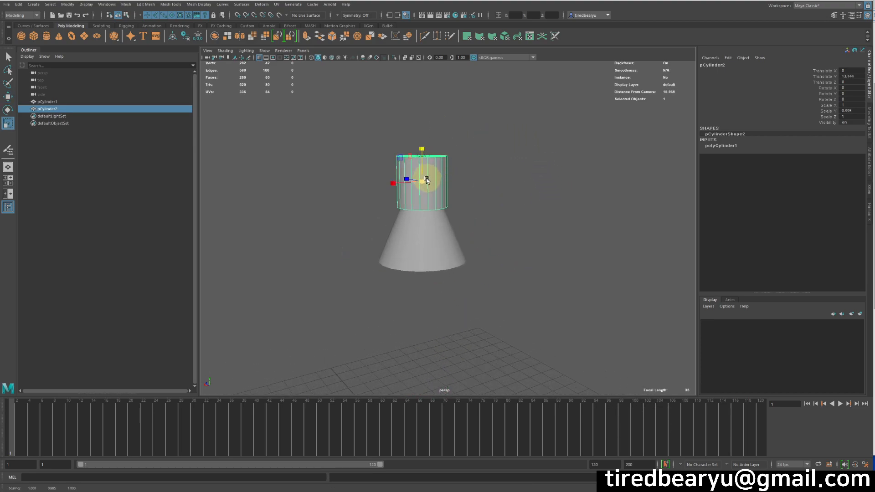
Scale the second cylinder into a thin, tall stem, about 0.437 in X and Z and 2.975 in Y.
drag(422, 181, 413, 183)
mouse_move(422, 149)
mouse_down()
mouse_move(413, 95)
mouse_move(417, 139)
mouse_up()
key(w)
key(r)
drag(422, 181, 413, 183)
key(w)
key(r)
key(z)
drag(422, 149, 422, 102)
alt+drag(439, 115, 416, 138)
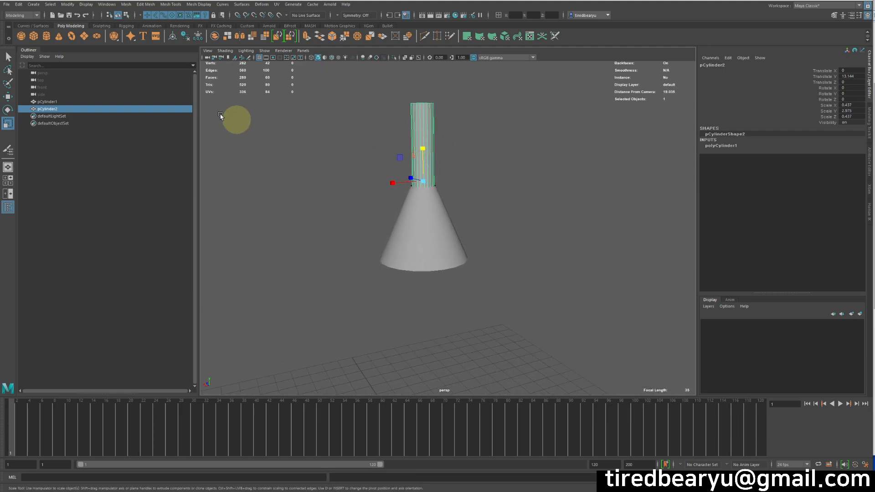
Create a polygon sphere and place it partly inside the cone's open bottom, at about 9.95 units in Y.
key(w)
click(23, 40)
alt+drag(501, 182, 528, 149)
key(v)
middle_drag(423, 253, 416, 252)
alt+drag(441, 252, 462, 254)
drag(418, 223, 418, 229)
alt+drag(424, 239, 416, 256)
alt+right_drag(416, 255, 531, 263)
mouse_move(531, 263)
alt+mouse_down()
mouse_move(488, 252)
mouse_move(518, 262)
alt+mouse_up()
key(w)
alt+right_drag(559, 260, 450, 236)
alt+drag(450, 236, 454, 195)
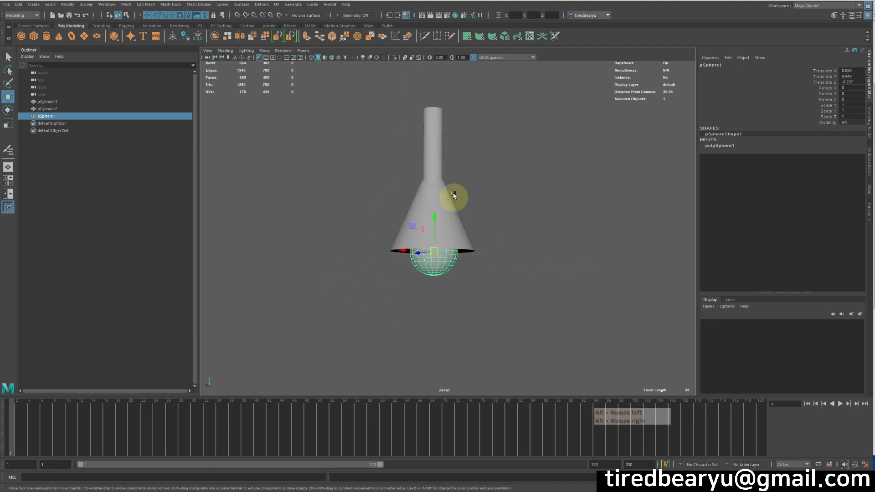
shift+click(433, 147)
click(500, 238)
click(471, 242)
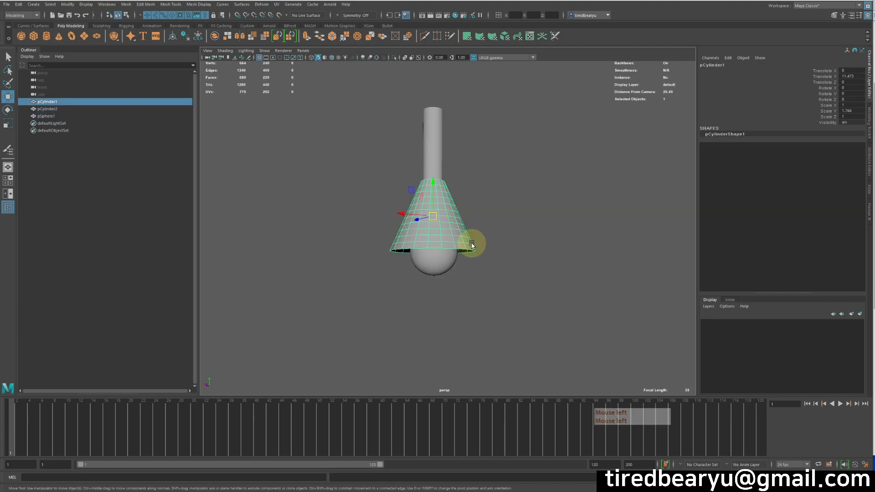
alt+drag(534, 295, 532, 282)
alt+right_drag(535, 282, 556, 270)
alt+middle_drag(552, 265, 546, 295)
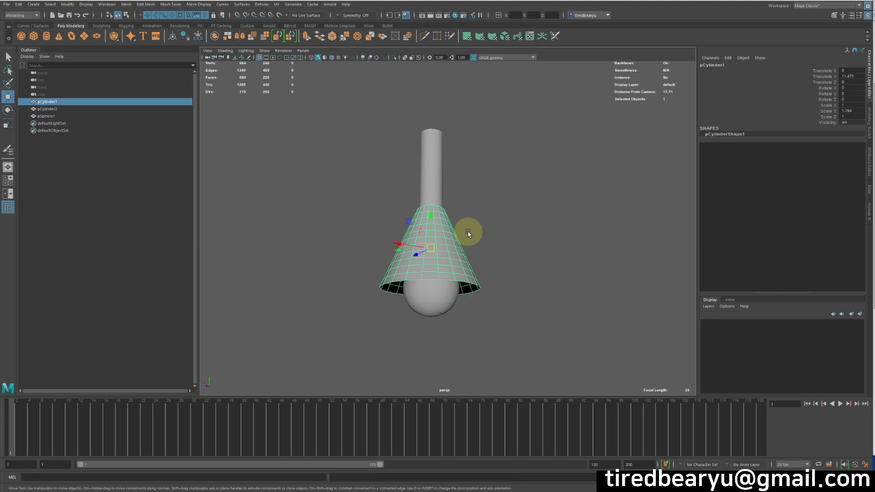
Draw a vertical four-joint chain in the side view, from the cone's open base up to just above the stem's upper end.
click(34, 26)
click(101, 26)
click(126, 26)
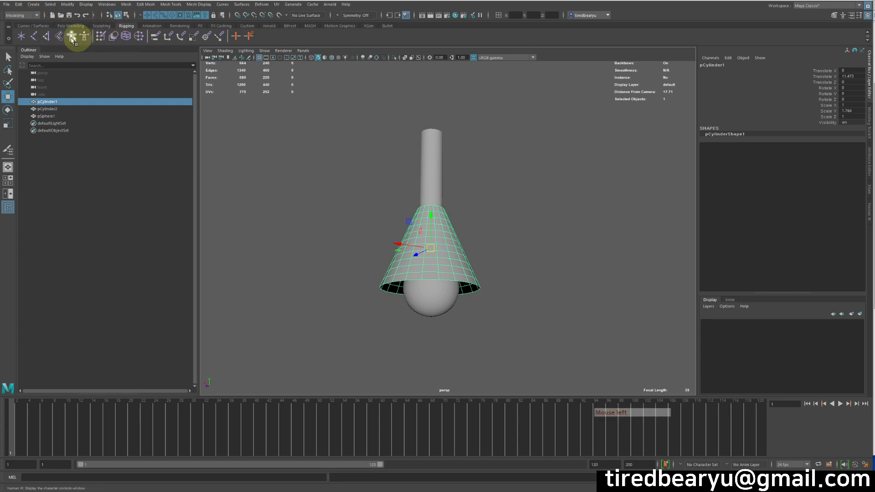
click(33, 36)
key(space)
key(space)
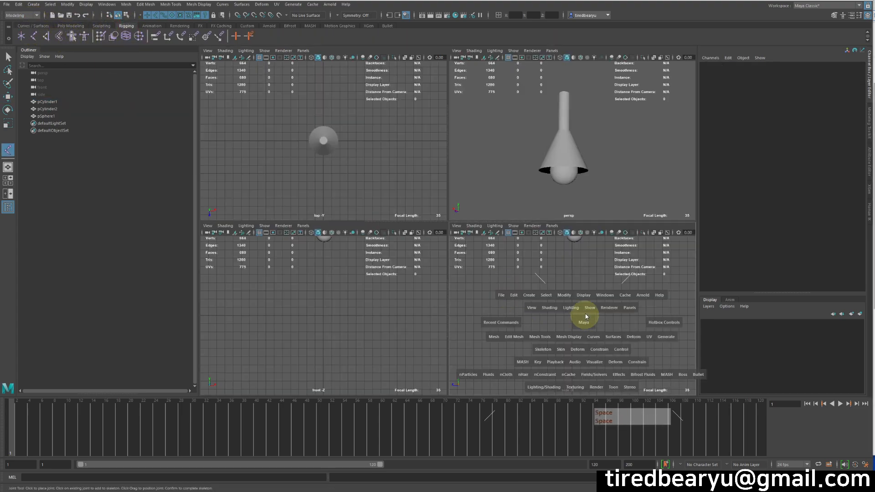
key(f)
alt+middle_drag(494, 197, 481, 231)
alt+right_drag(481, 231, 458, 227)
alt+middle_drag(459, 227, 482, 200)
key(4)
alt+right_drag(457, 228, 514, 242)
click(460, 304)
shift+click(458, 223)
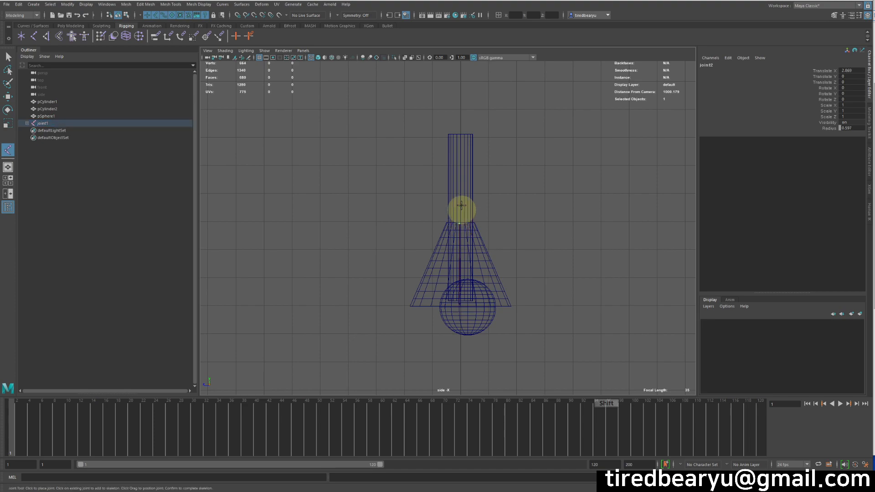
shift+click(463, 120)
shift+click(469, 131)
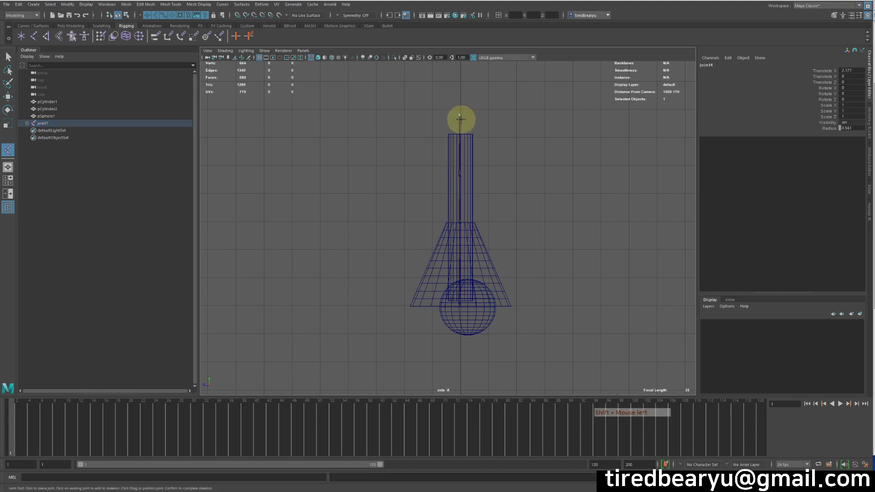
key(Return)
Bind the cone, stem and sphere to the joint chain with the Bind Skin options reset to their defaults.
key(space)
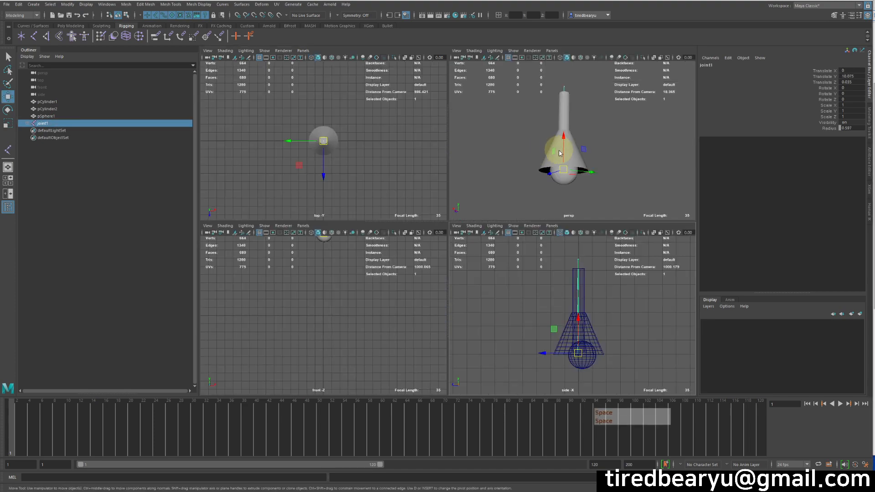
key(space)
alt+drag(531, 187, 516, 187)
key(q)
key(4)
drag(411, 247, 417, 323)
shift+drag(395, 257, 547, 336)
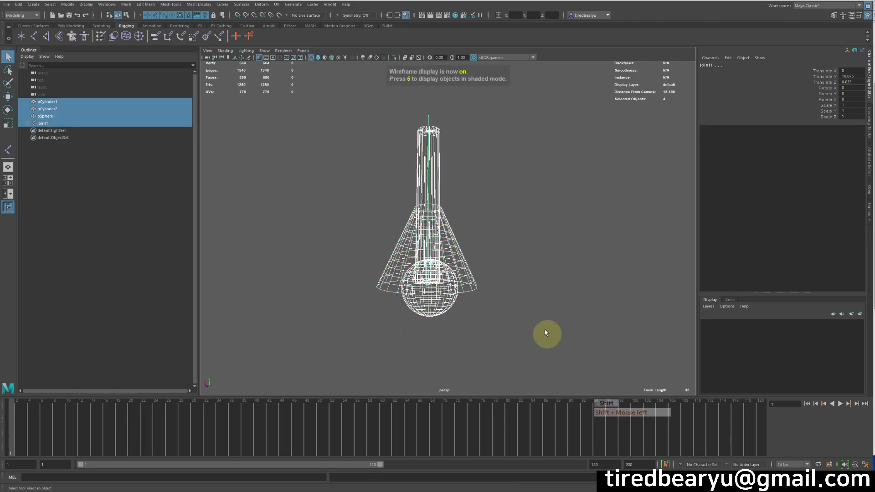
click(22, 15)
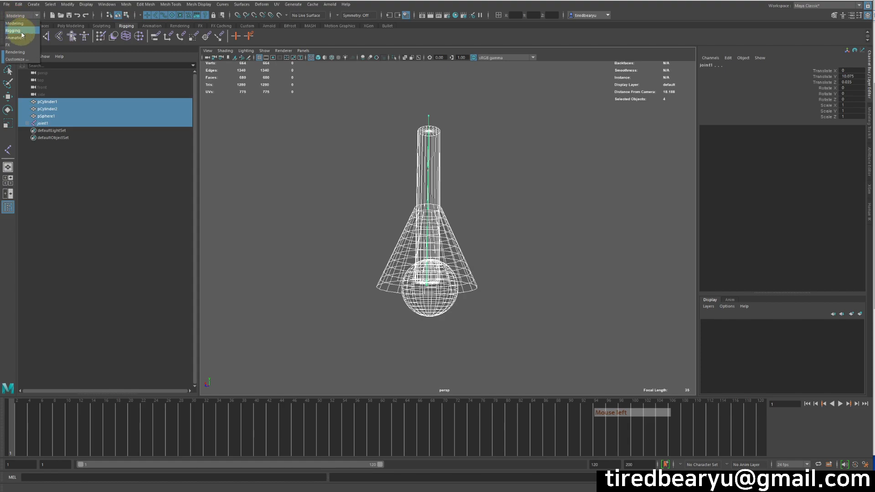
click(14, 30)
click(146, 5)
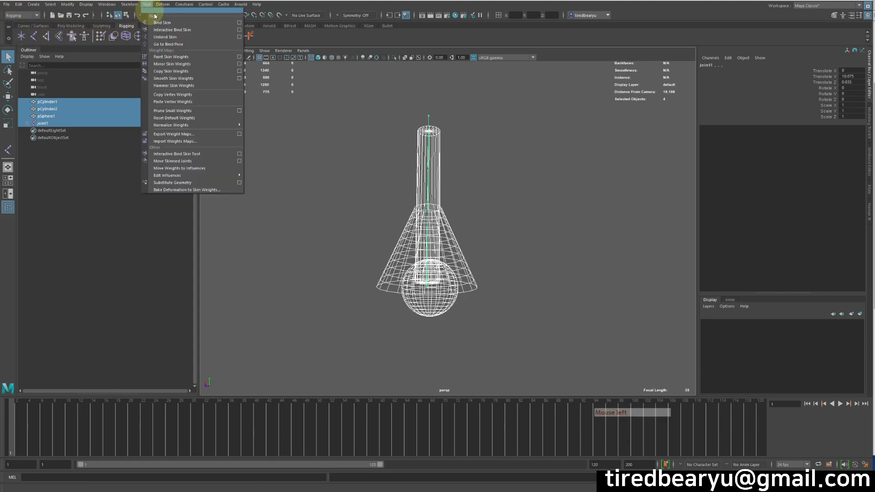
click(236, 23)
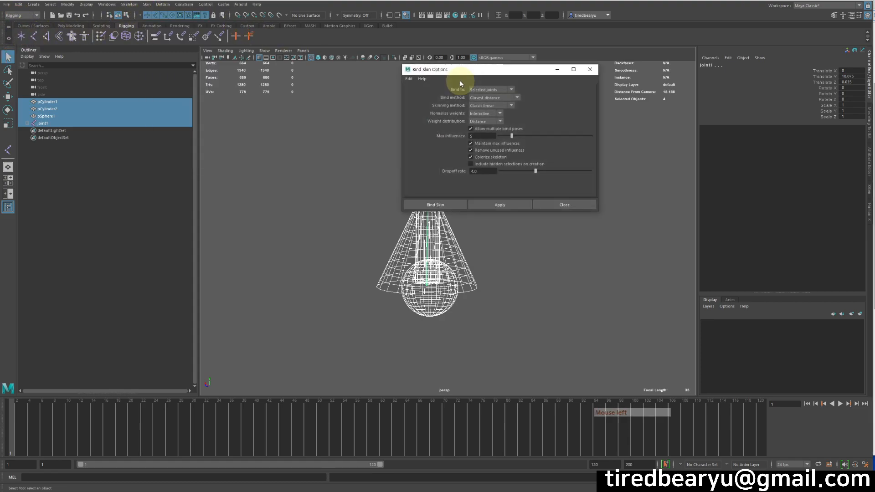
click(409, 78)
click(419, 93)
click(494, 205)
click(564, 205)
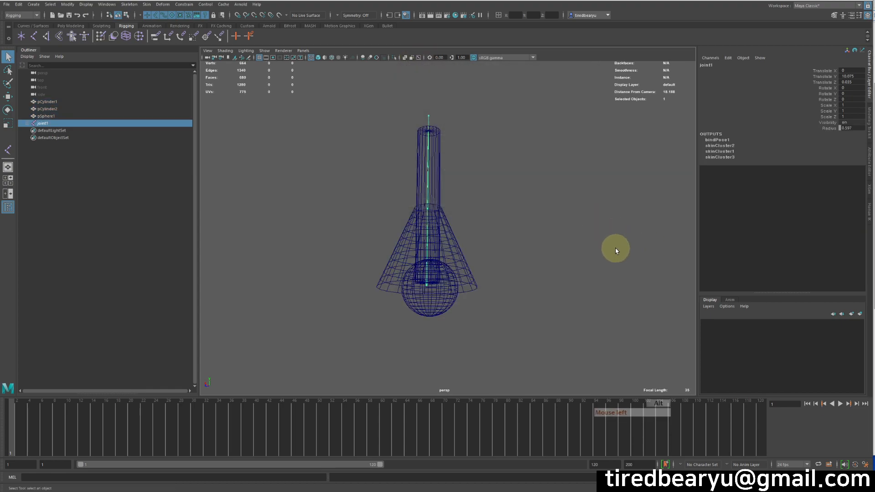
Move the root joint to about 0.899, 11.218, 0.421 in X, Y and Z and key it at frame 1.
key(w)
key(5)
mouse_move(491, 322)
middle_down()
mouse_move(526, 311)
mouse_move(467, 267)
mouse_move(465, 288)
middle_up()
key(z)
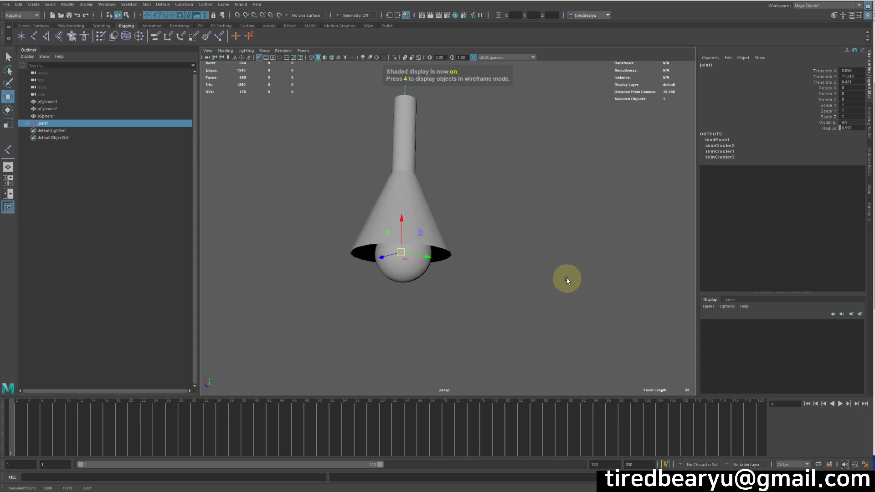
alt+drag(518, 277, 439, 276)
key(q)
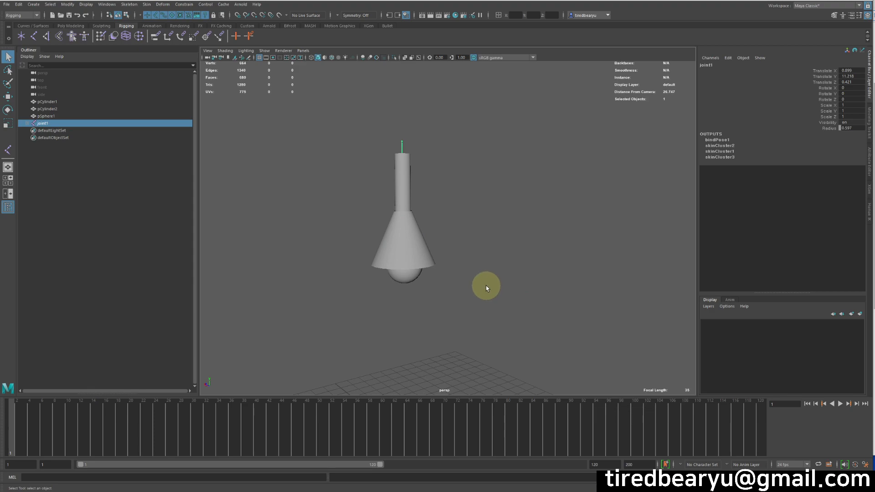
alt+drag(486, 287, 498, 311)
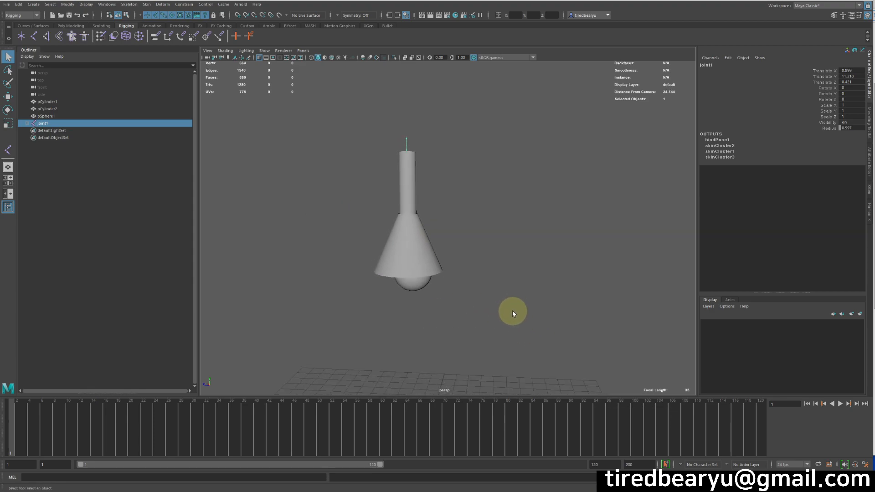
key(s)
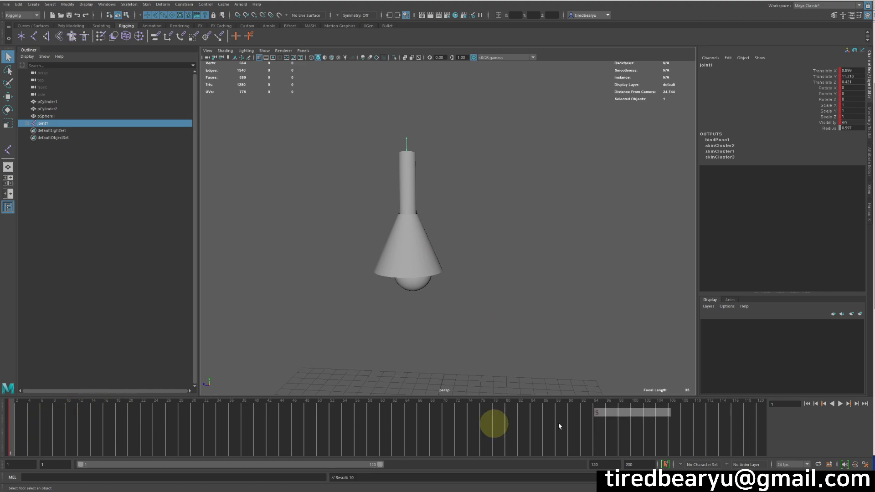
Move the root joint sideways to about -20.655 in Z, key it at frame 120 and play back the motion.
click(763, 422)
key(w)
middle_drag(543, 273, 758, 304)
key(q)
alt+right_drag(578, 306, 650, 320)
alt+drag(650, 321, 572, 307)
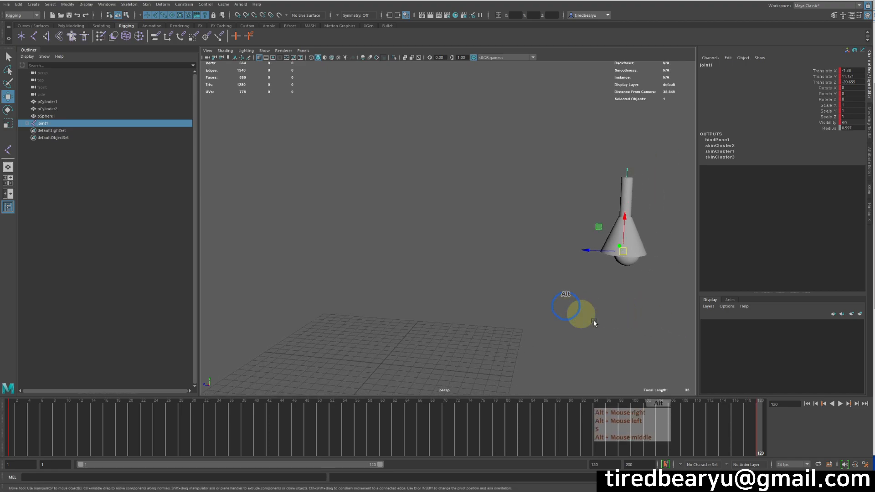
drag(747, 425, 4, 371)
key(alt+v)
drag(873, 383, 1, 341)
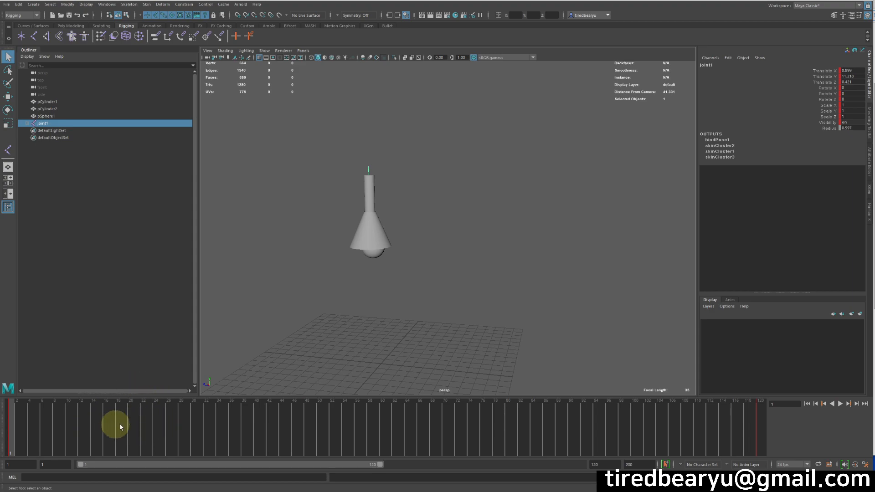
Key the root joint's in-between positions at frames 24, 48, 72 and 96.
click(157, 428)
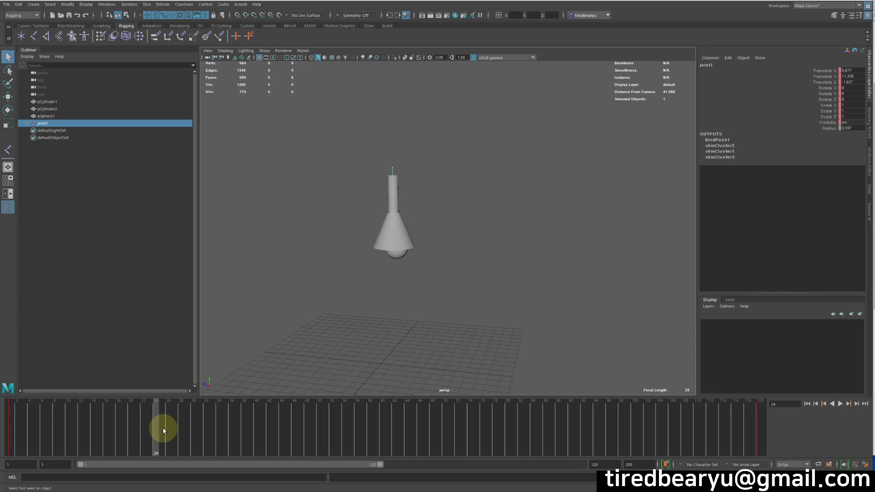
mouse_move(160, 433)
mouse_down()
mouse_move(60, 425)
mouse_move(156, 445)
mouse_up()
key(s)
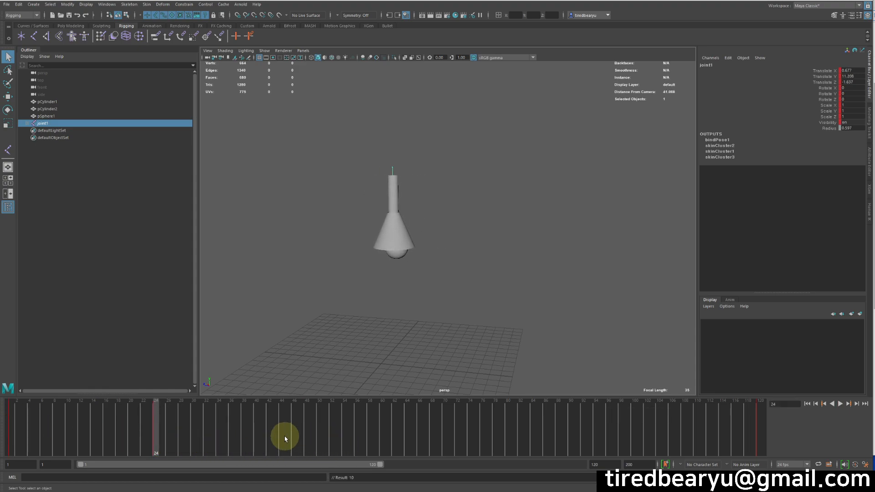
click(310, 436)
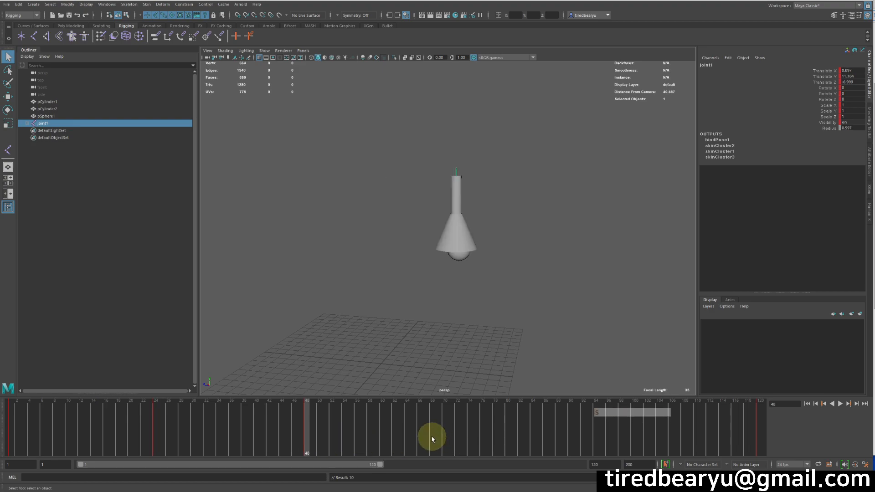
click(459, 434)
key(s)
click(606, 441)
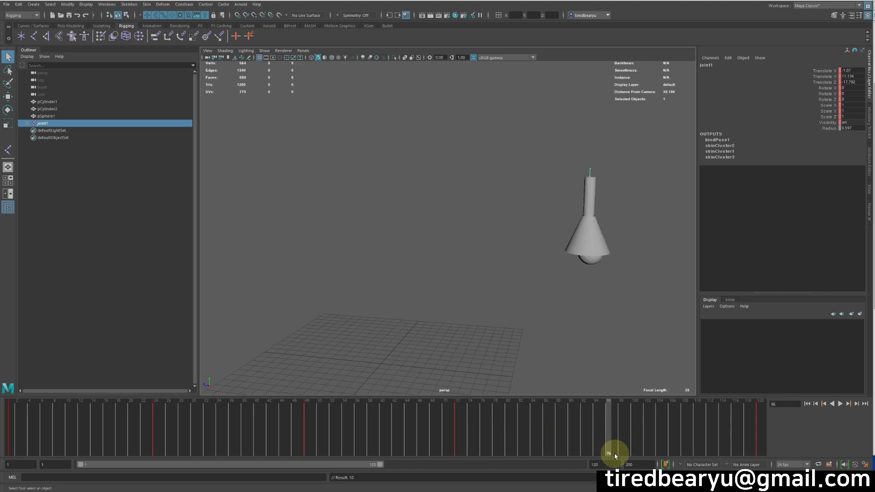
Raise and key the root joint at frames 12, 33, 60, 84 and 110, to about 12.976 in Y at frame 12.
mouse_move(569, 418)
mouse_down()
mouse_move(11, 413)
mouse_move(108, 410)
mouse_move(60, 412)
mouse_move(70, 410)
mouse_up()
key(w)
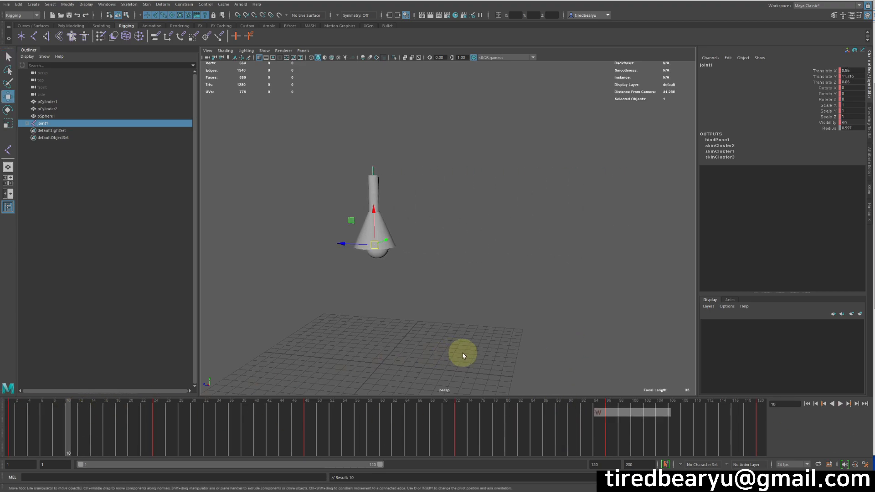
click(83, 426)
middle_drag(457, 302, 453, 273)
key(s)
click(213, 426)
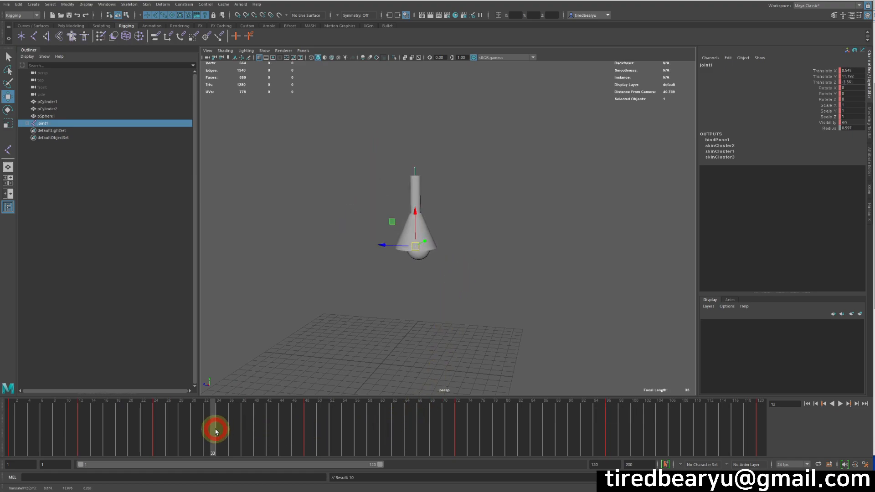
middle_drag(514, 326, 517, 315)
key(s)
click(382, 425)
middle_drag(501, 277, 550, 386)
click(533, 425)
middle_drag(563, 323, 573, 302)
click(697, 425)
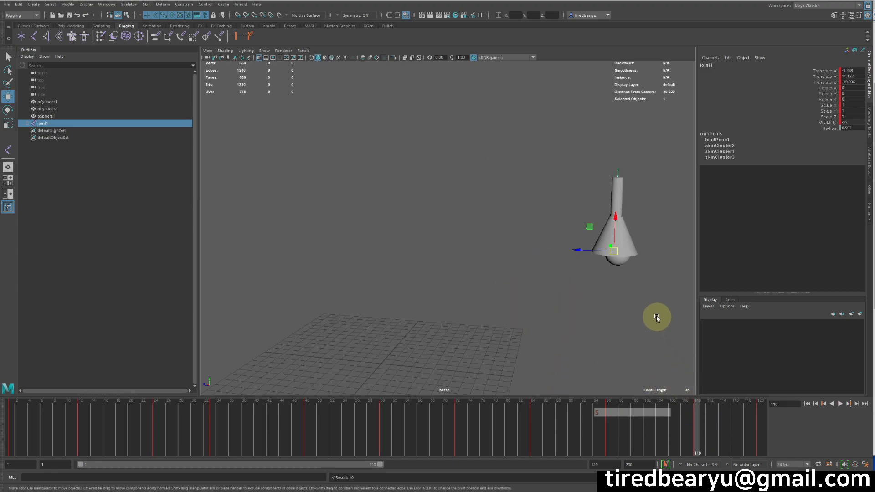
middle_drag(656, 317, 656, 296)
key(s)
key(q)
Tilt and key the root joint at frames 12 and 33, about 11.281 degrees in Rotate Z at frame 12.
drag(27, 427, 75, 405)
alt+drag(269, 277, 278, 269)
key(e)
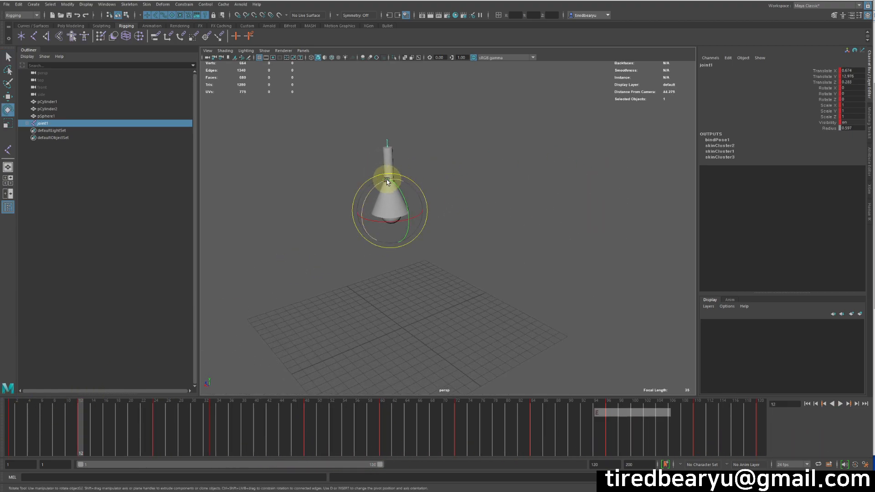
drag(381, 182, 361, 208)
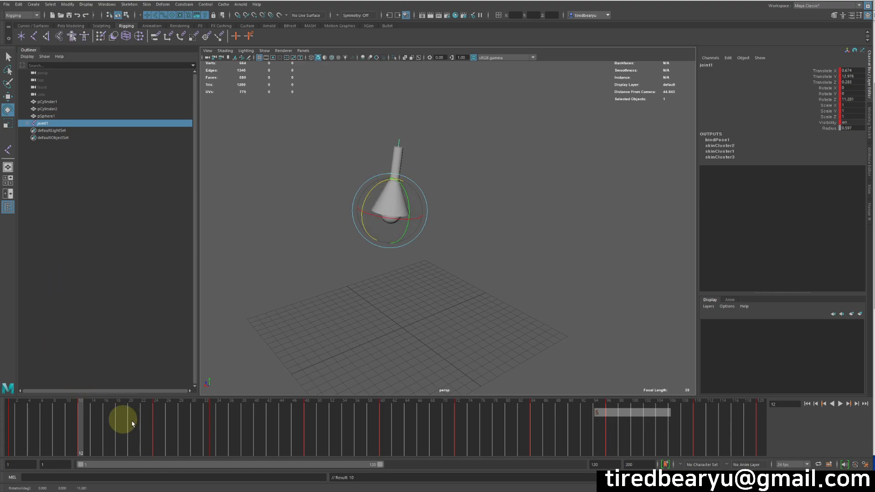
click(210, 432)
alt+drag(294, 322, 332, 275)
middle_drag(332, 275, 333, 267)
key(z)
drag(405, 206, 410, 201)
key(s)
Tilt and key the root joint at frames 60, 84 and 110, about 10.465 degrees in Rotate Z at frame 84, and play back the motion.
click(383, 439)
middle_drag(518, 272, 505, 266)
key(s)
drag(542, 437, 532, 407)
middle_drag(560, 301, 542, 297)
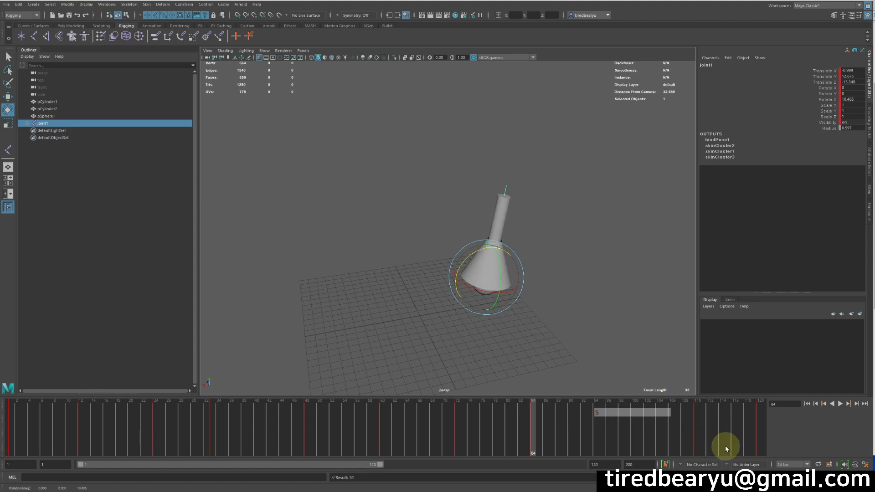
click(697, 441)
mouse_move(636, 302)
middle_down()
mouse_move(619, 297)
mouse_move(644, 294)
mouse_move(625, 304)
middle_up()
key(q)
key(s)
click(840, 403)
mouse_move(537, 314)
alt+mouse_down()
mouse_move(507, 306)
mouse_move(552, 291)
mouse_move(550, 318)
alt+mouse_up()
drag(180, 437, 99, 441)
key(Escape)
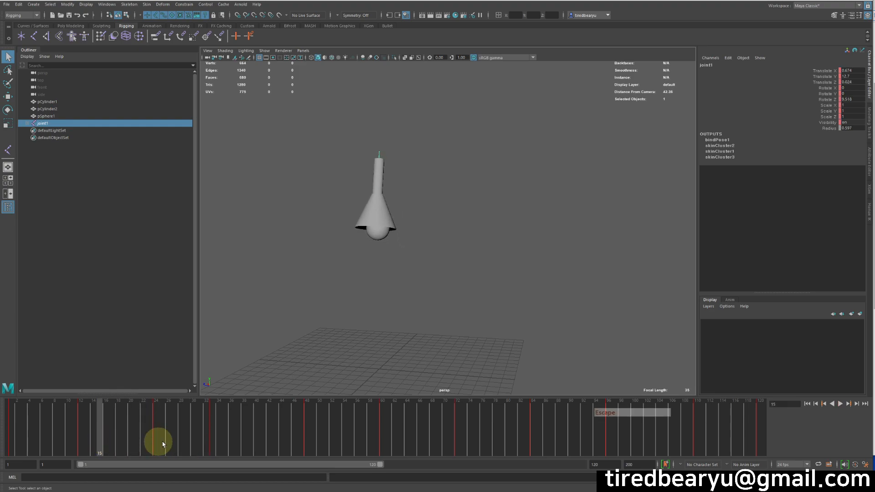
Tilt the root joint in the opposite direction at frames 24 and 48 and key both poses.
click(154, 437)
alt+drag(395, 274, 368, 271)
key(e)
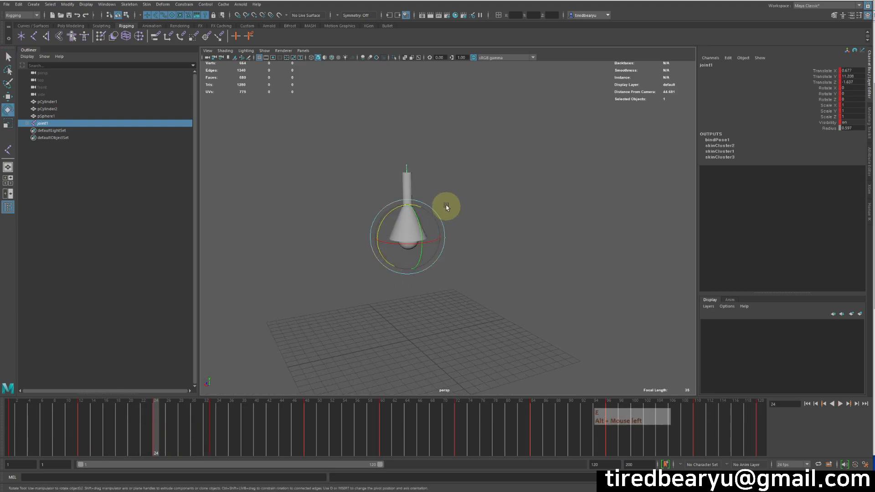
click(82, 422)
alt+drag(298, 310, 355, 303)
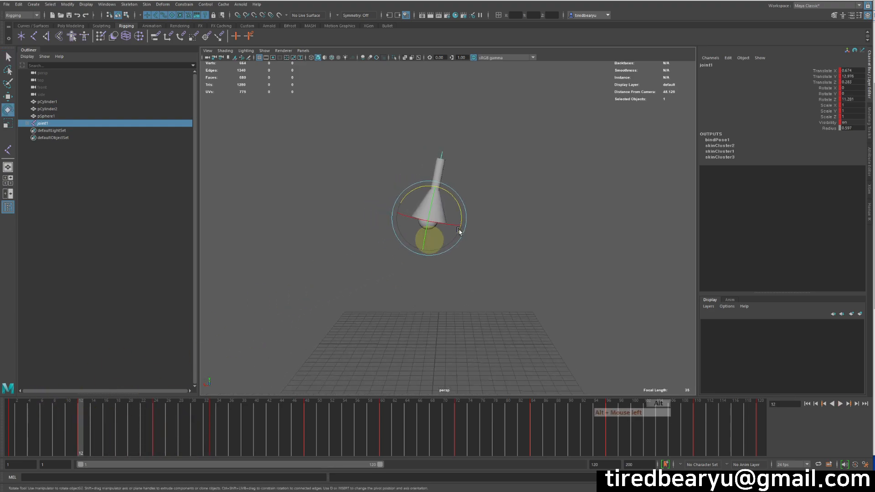
click(157, 436)
middle_drag(513, 271, 512, 323)
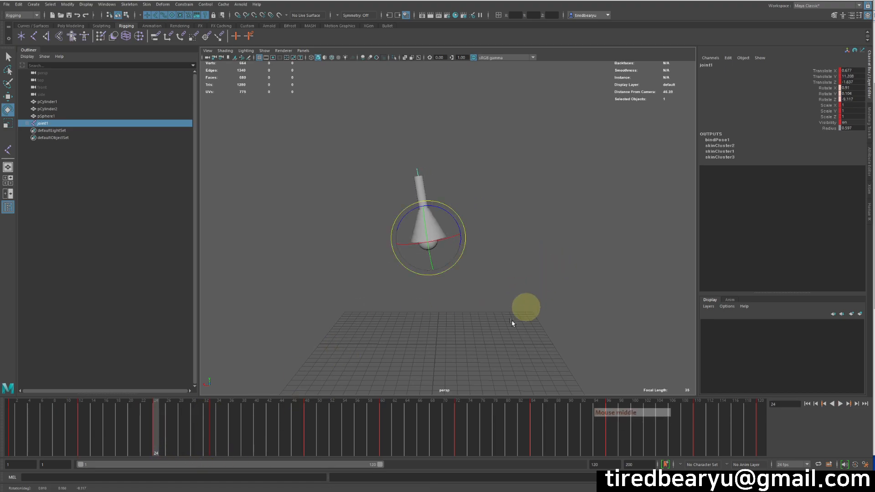
click(306, 437)
middle_drag(564, 228, 562, 221)
Tilt and key the root joint at frames 72 and 96, about -18.28 and -12.5 degrees in Rotate Z.
click(458, 416)
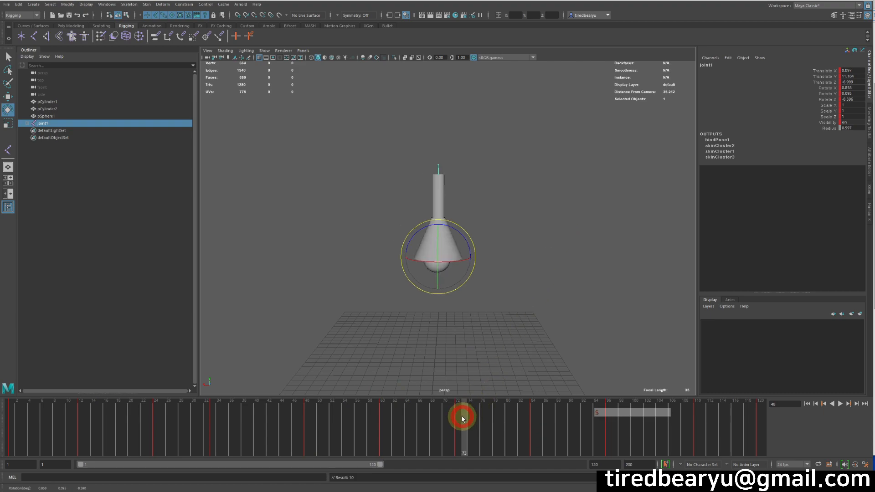
middle_drag(572, 305, 577, 286)
key(s)
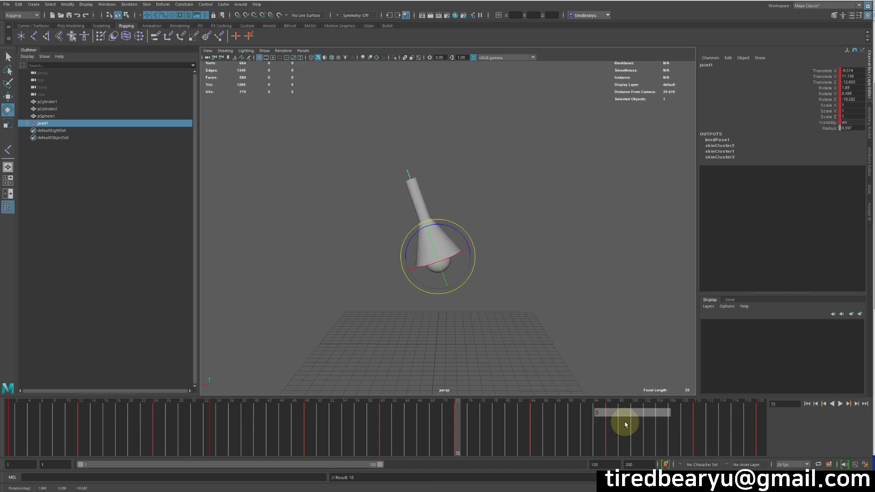
click(610, 437)
middle_drag(618, 319, 610, 307)
key(s)
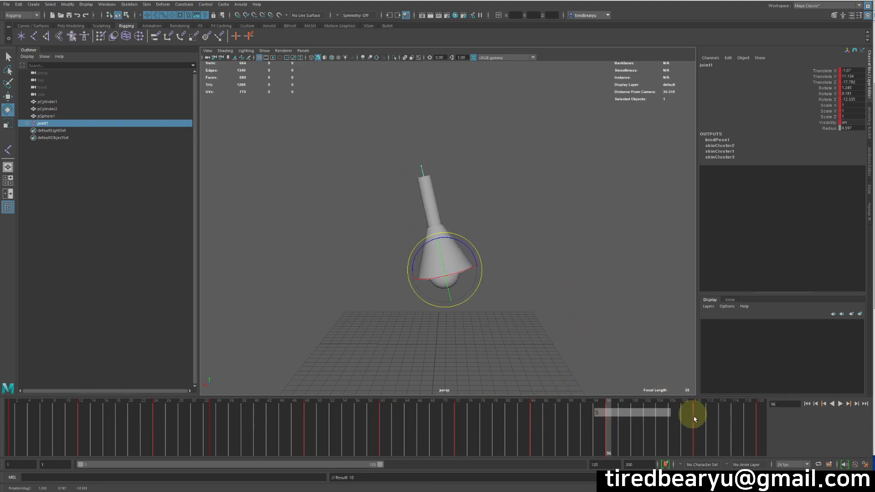
Tilt the root joint at frame 120 and key the pose.
click(696, 425)
click(756, 431)
middle_drag(602, 273, 584, 256)
key(s)
alt+drag(557, 272, 590, 270)
key(q)
Return to frame 1, frame the whole model in view, and play and scrub through the swaying animation to check the motion.
click(1, 448)
drag(1, 449, 2, 352)
alt+drag(406, 243, 325, 197)
key(f)
mouse_move(501, 279)
alt+mouse_down()
mouse_move(488, 273)
mouse_move(498, 270)
alt+mouse_up()
alt+right_drag(498, 270, 389, 288)
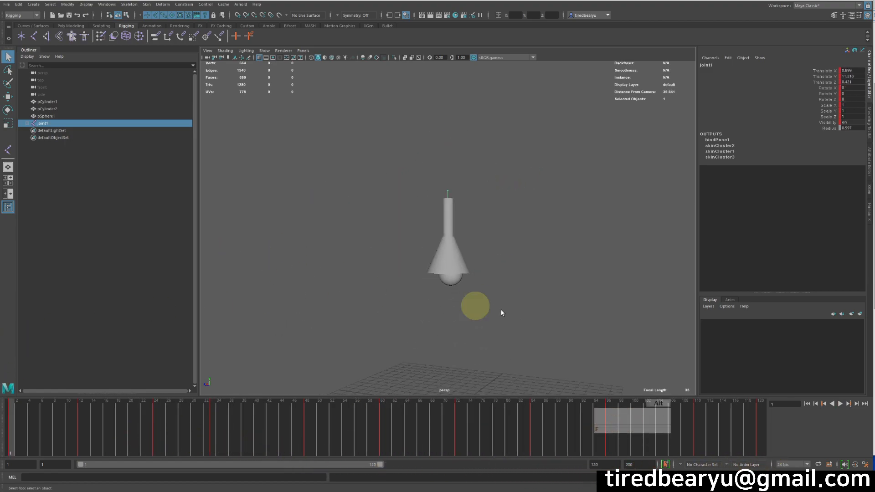
alt+middle_drag(469, 296, 443, 276)
alt+right_drag(443, 276, 413, 263)
alt+middle_drag(413, 264, 453, 301)
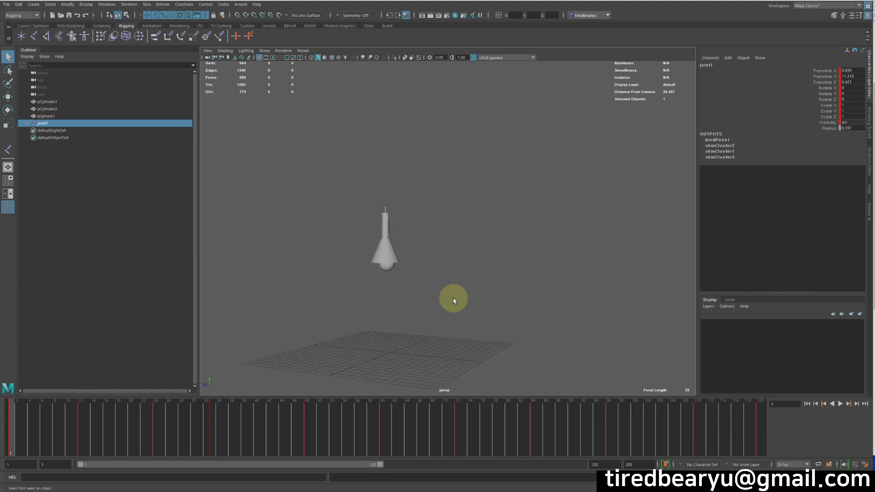
alt+right_drag(434, 298, 589, 302)
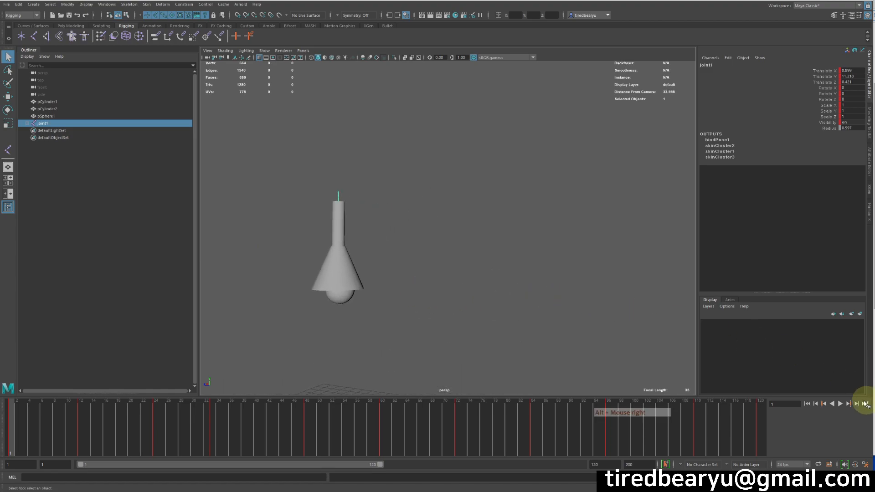
click(840, 404)
click(840, 404)
drag(703, 432, 1, 406)
Clear the selection and switch from the Rigging to the FX command set.
click(337, 238)
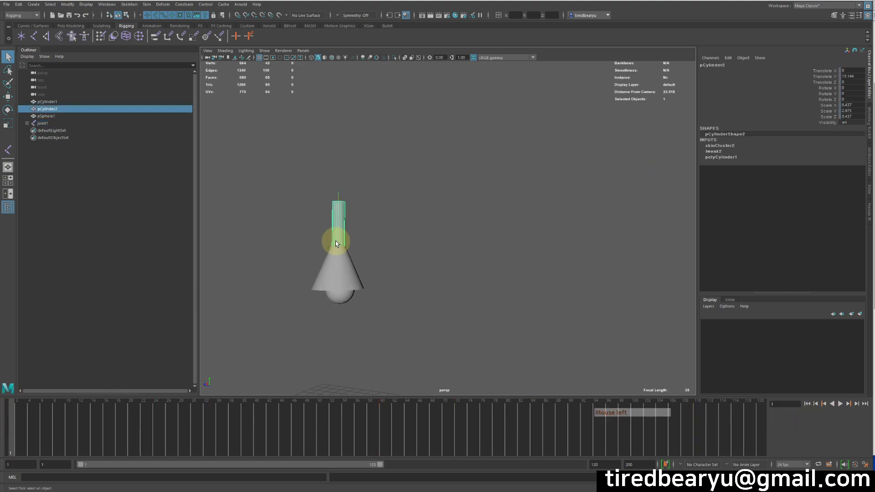
click(445, 268)
alt+middle_drag(430, 287, 410, 260)
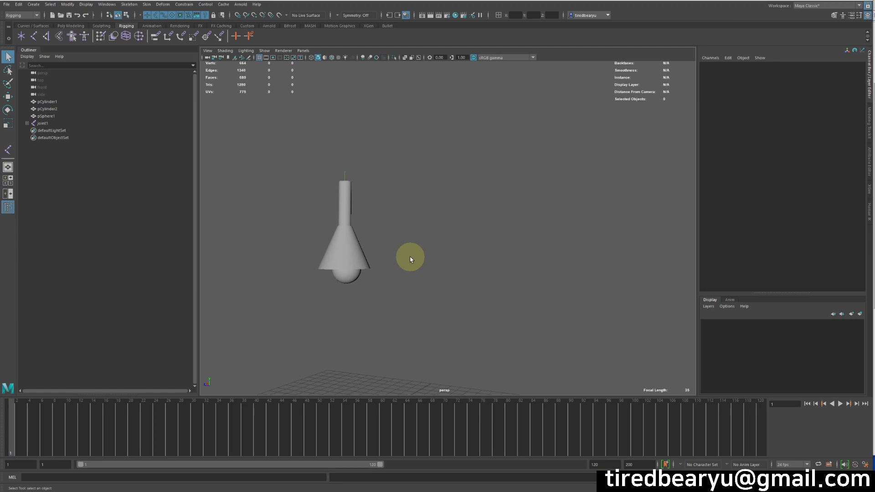
click(497, 294)
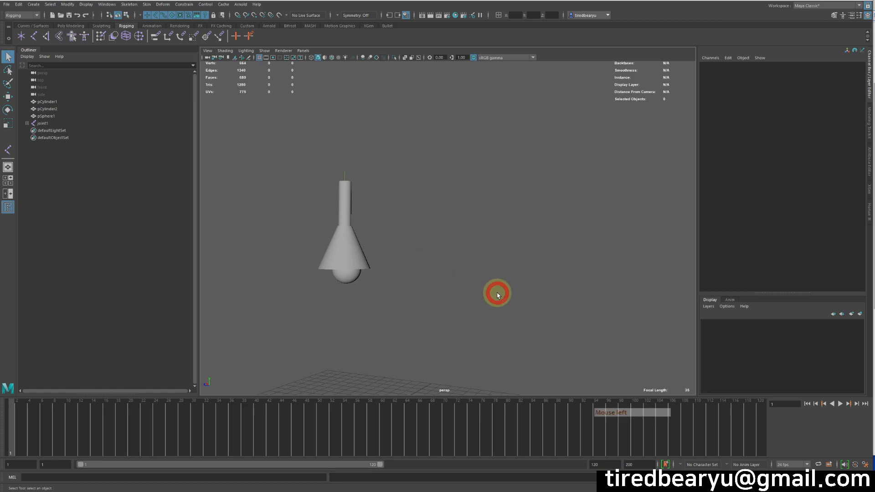
click(20, 15)
click(16, 44)
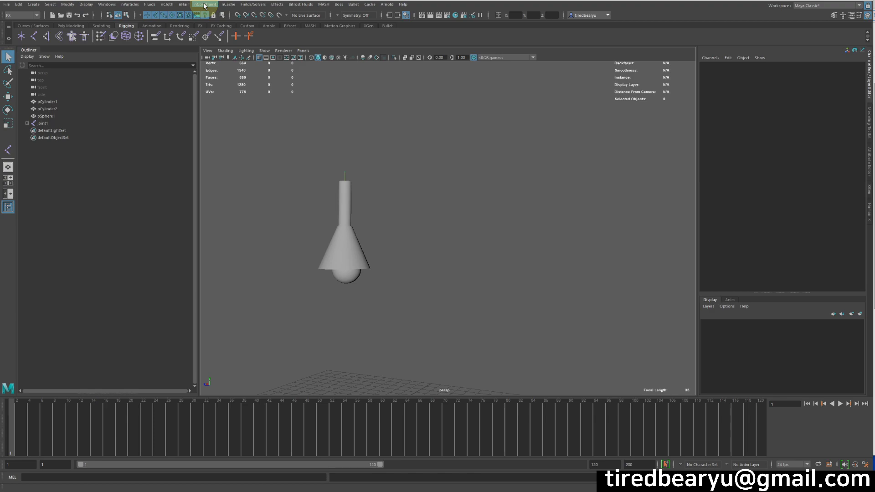
Select only the cone mesh and duplicate it in place.
drag(354, 228, 329, 246)
alt+middle_drag(426, 266, 452, 243)
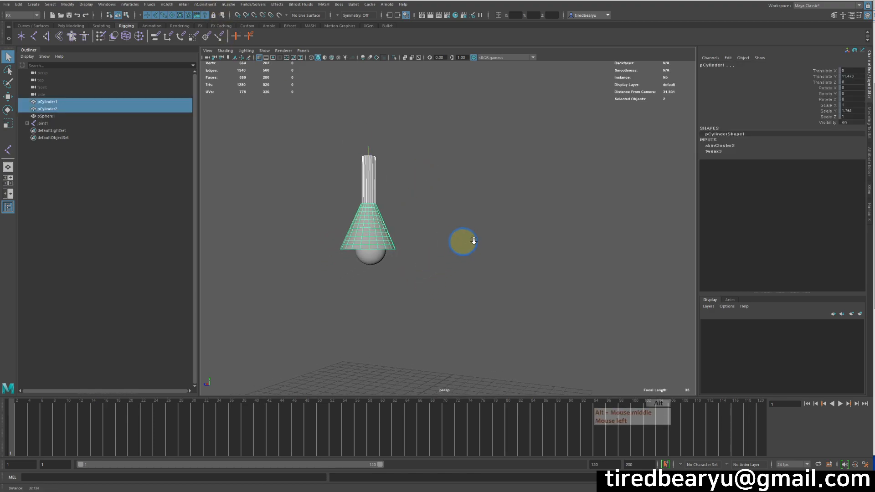
alt+right_drag(453, 242, 580, 244)
click(506, 253)
alt+drag(354, 250, 498, 248)
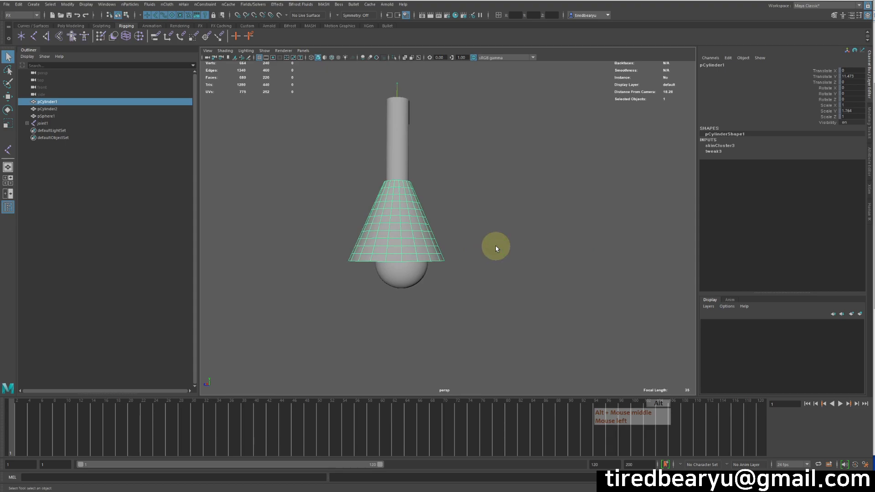
key(w)
key(ctrl+d)
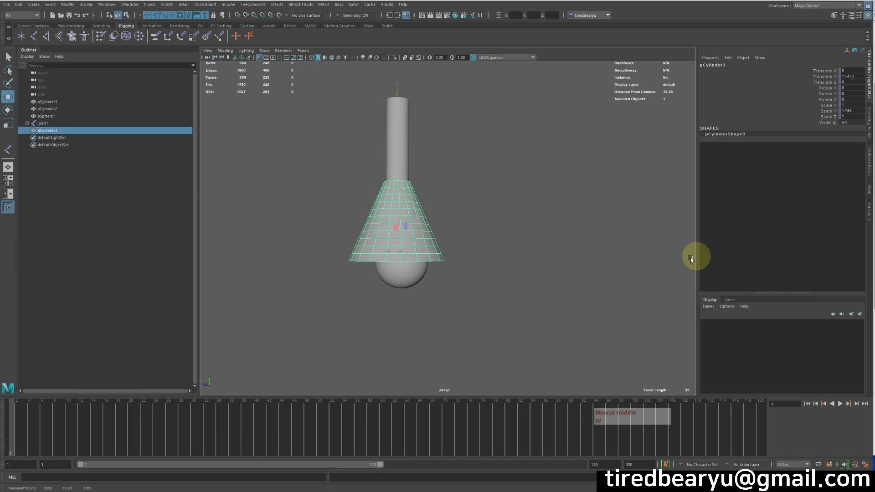
Play and scrub through the animation to compare the duplicated cone with the skinned model, and return to frame 1.
drag(37, 397, 5, 372)
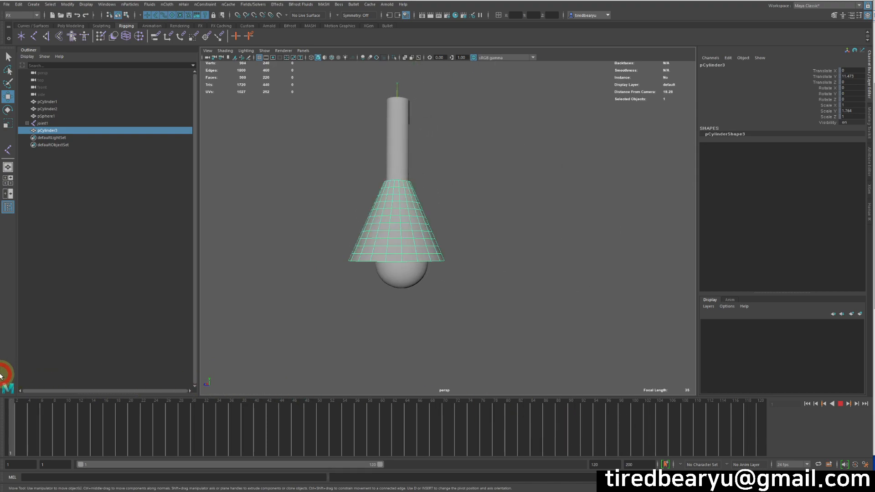
click(345, 435)
drag(381, 440, 9, 406)
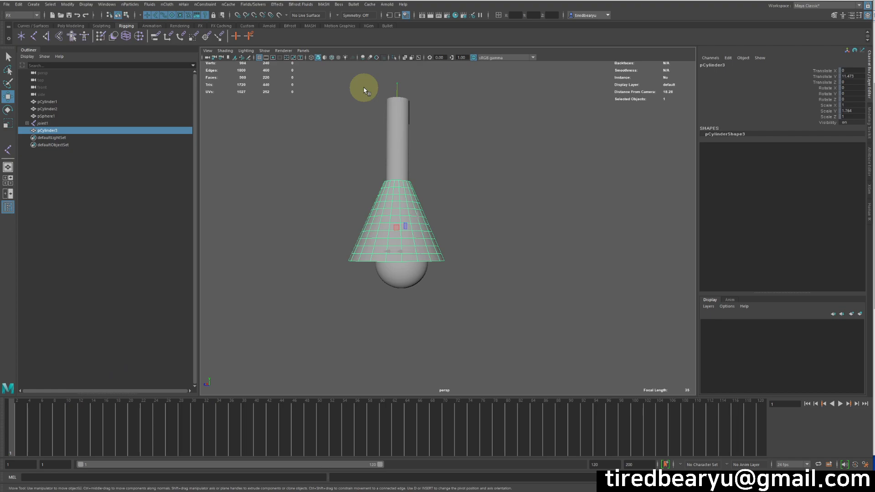
Turn the duplicated cone into an nCloth object.
click(167, 4)
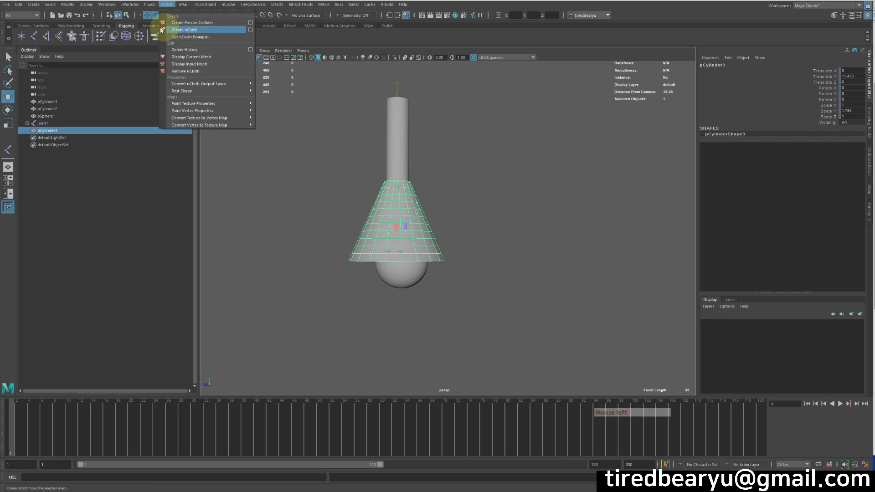
click(185, 30)
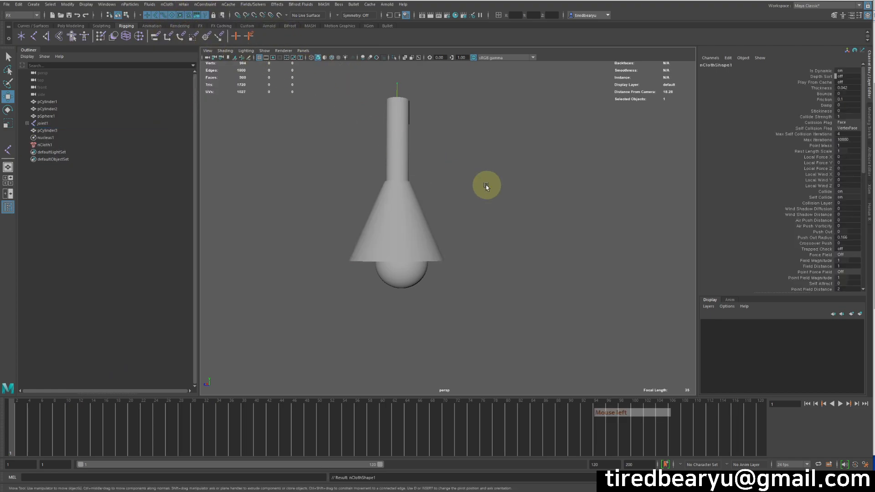
alt+right_drag(486, 185, 439, 178)
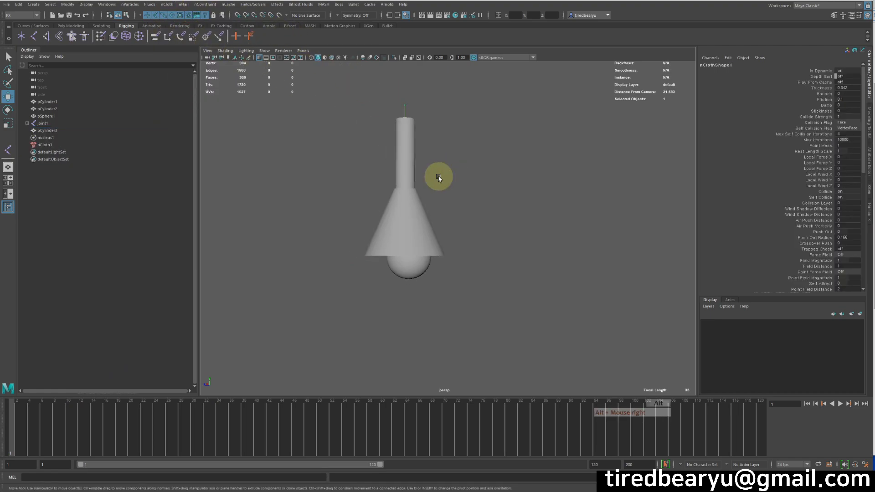
Play the simulation from the first frame a few times and examine how the cloth cone moves relative to the animated model.
click(840, 404)
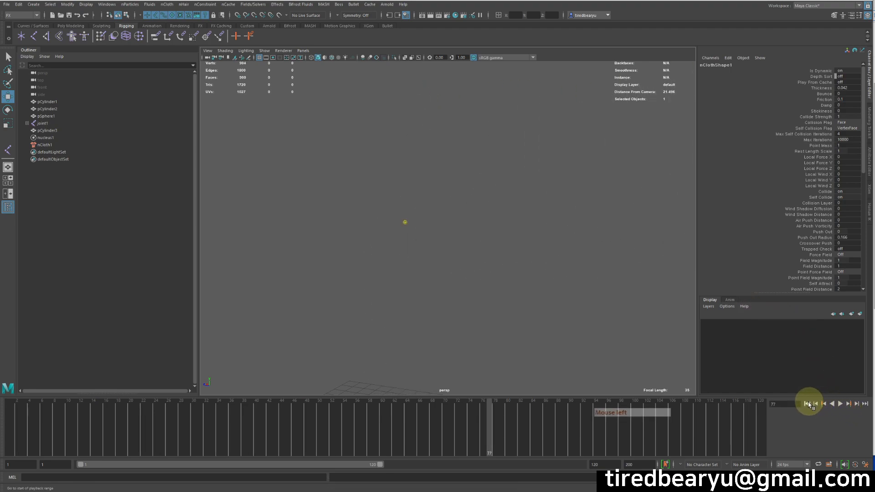
click(825, 403)
click(840, 403)
alt+right_drag(698, 360, 403, 301)
click(428, 384)
alt+drag(428, 385, 463, 220)
alt+middle_drag(463, 220, 420, 285)
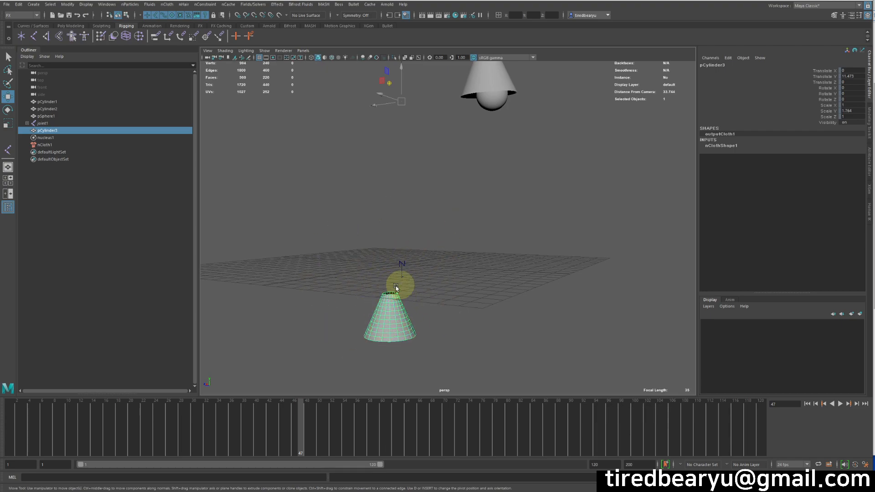
click(807, 404)
alt+middle_drag(393, 174, 438, 227)
alt+right_drag(427, 222, 544, 195)
alt+middle_drag(550, 176, 527, 212)
click(839, 403)
click(839, 403)
alt+right_drag(543, 258, 498, 195)
Constrain the nCloth cone to the original skinned cone at frame 1 with Attract to Matching Mesh.
click(511, 201)
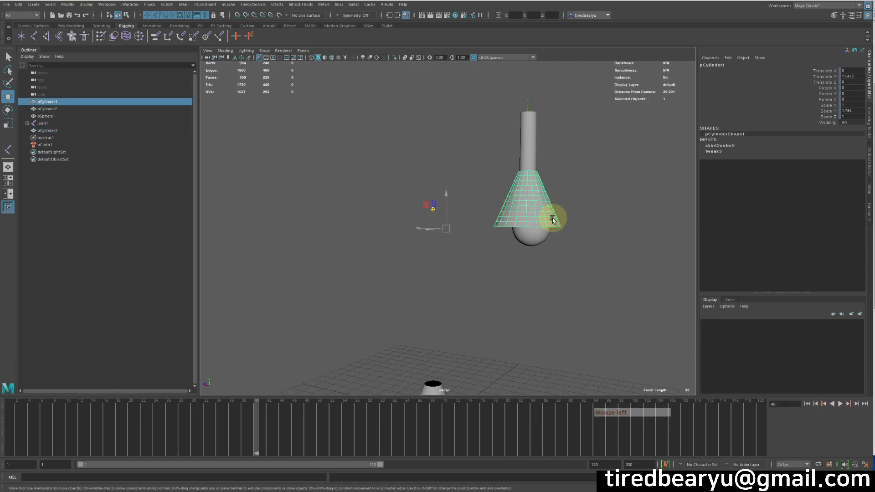
shift+click(432, 385)
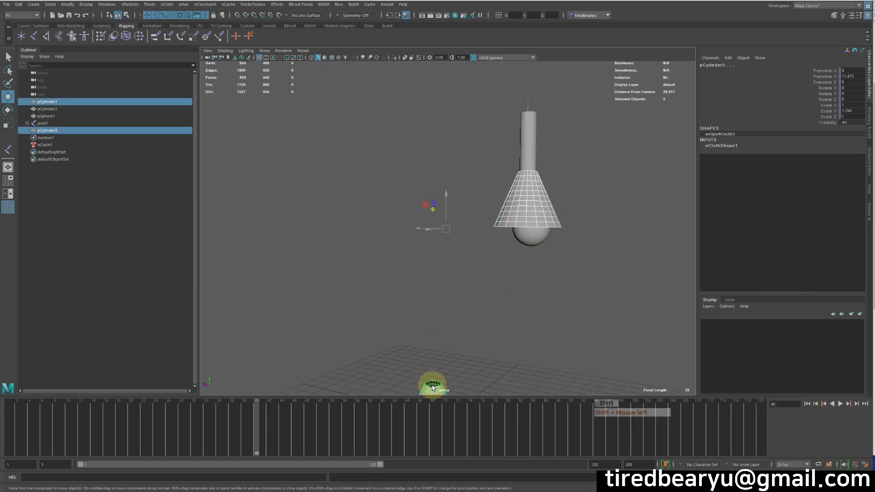
click(807, 404)
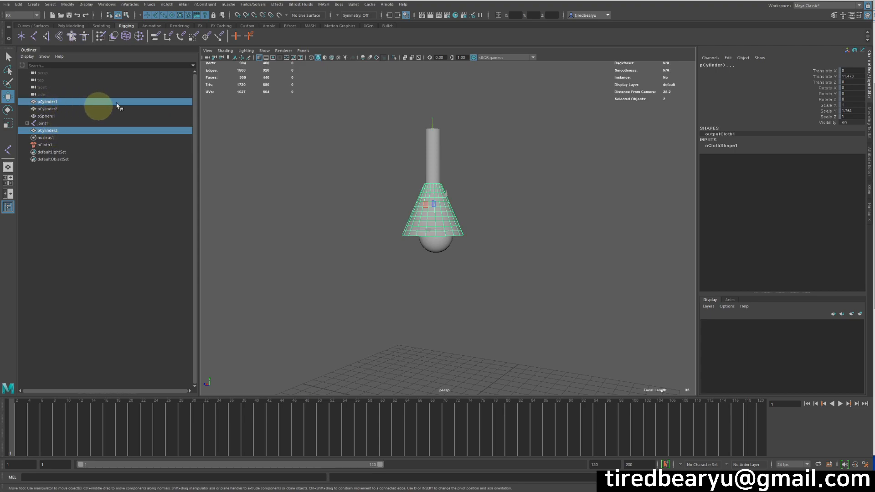
click(204, 5)
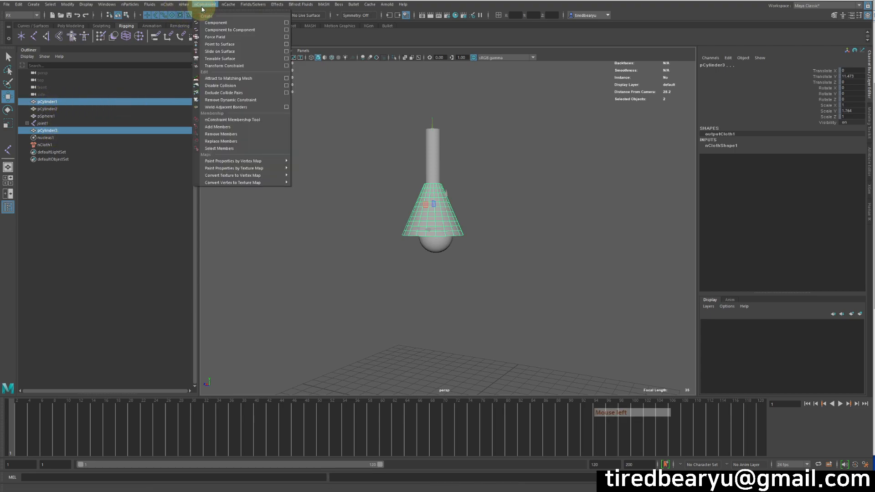
click(244, 79)
alt+right_drag(379, 189, 508, 208)
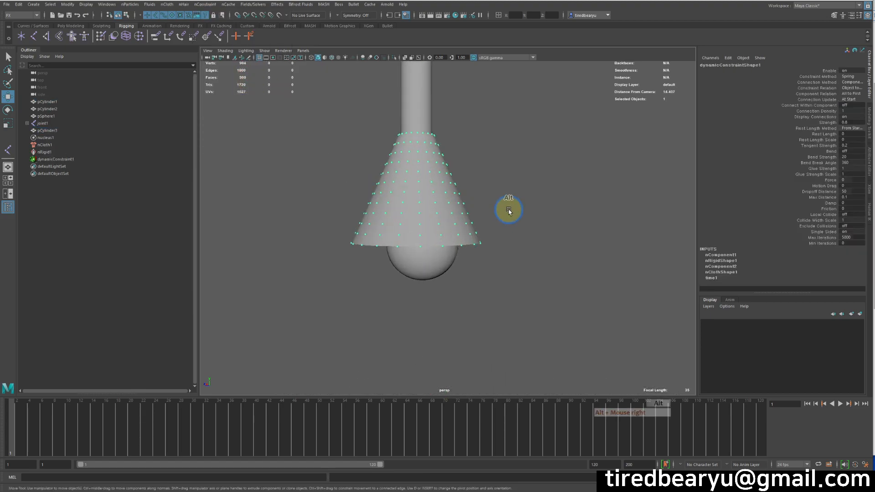
alt+right_drag(425, 141, 409, 210)
alt+drag(410, 208, 391, 195)
alt+right_drag(494, 236, 374, 224)
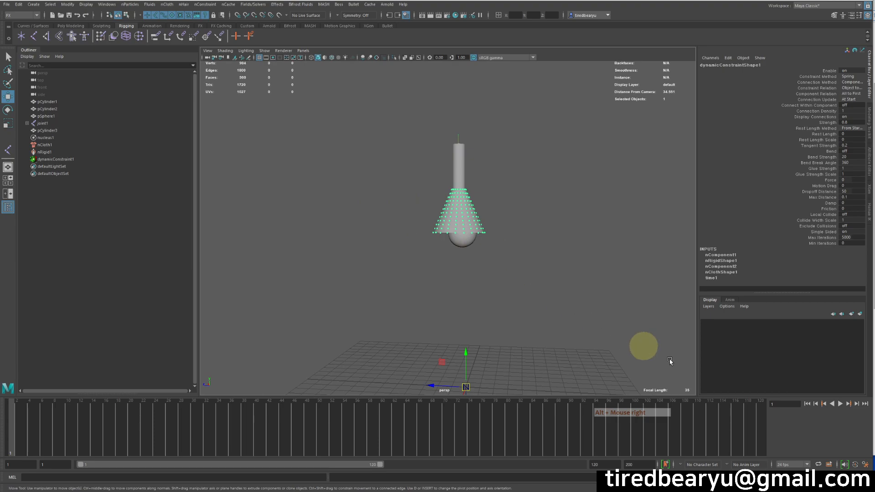
Play the constrained simulation, examine how the cloth follows the swaying model, and stop playback at frame 60.
click(841, 404)
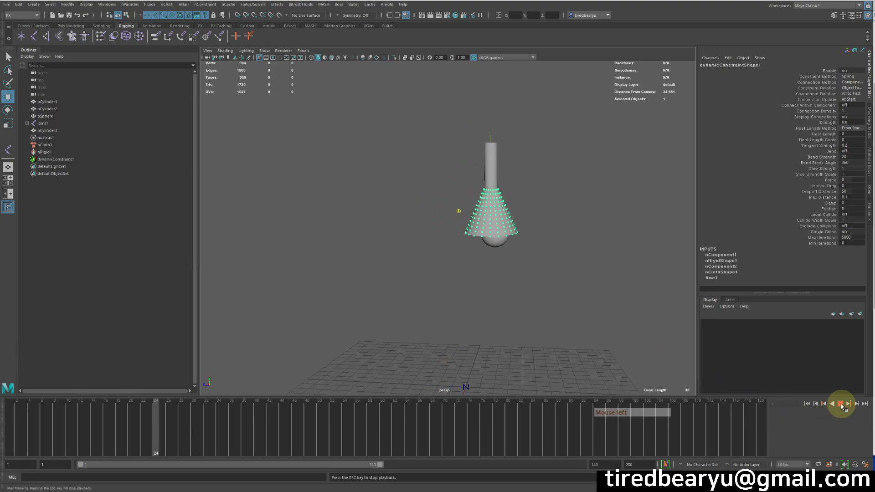
alt+middle_drag(523, 289, 451, 291)
alt+right_drag(451, 292, 435, 292)
click(434, 291)
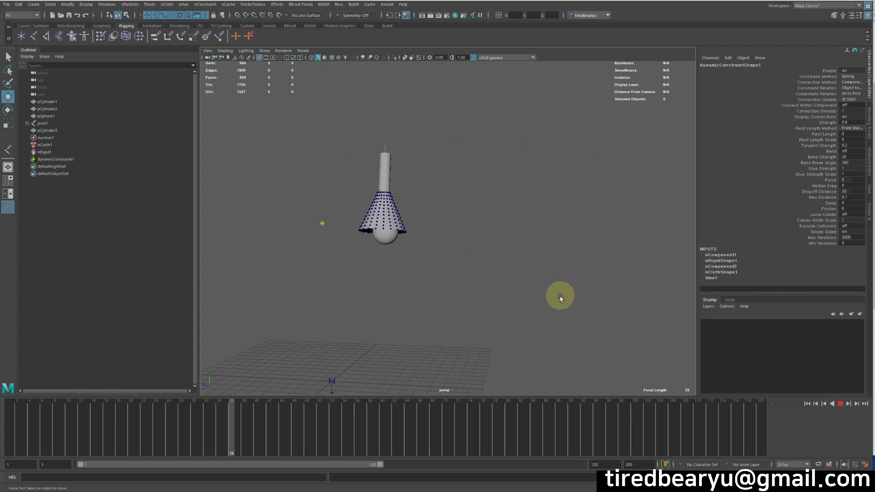
key(Escape)
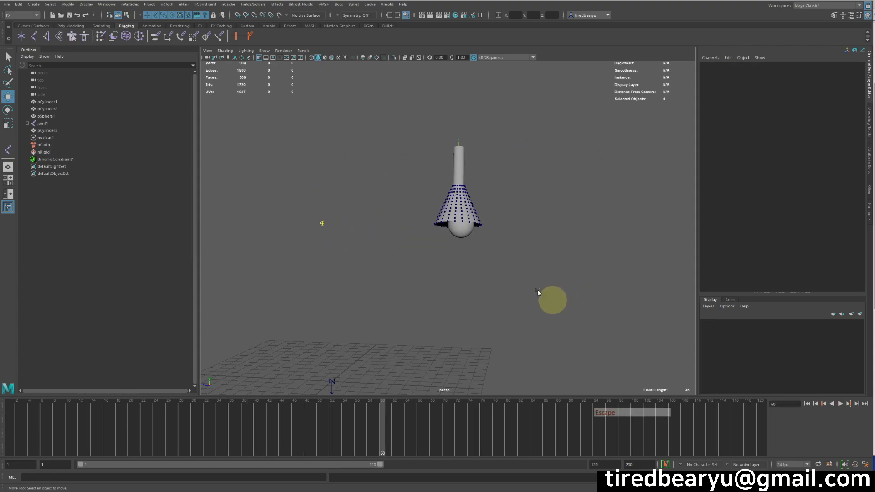
Hide the dynamic constraint object so its connection points do not cover the cone.
click(64, 160)
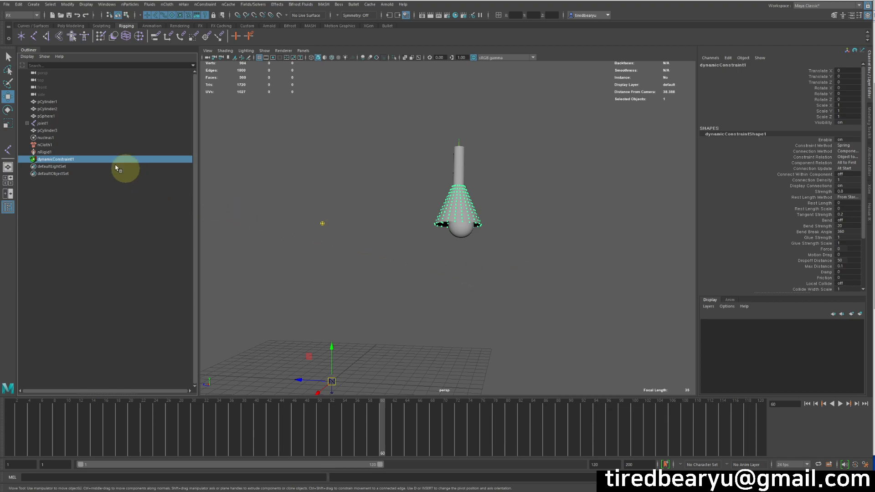
alt+right_drag(249, 201, 453, 170)
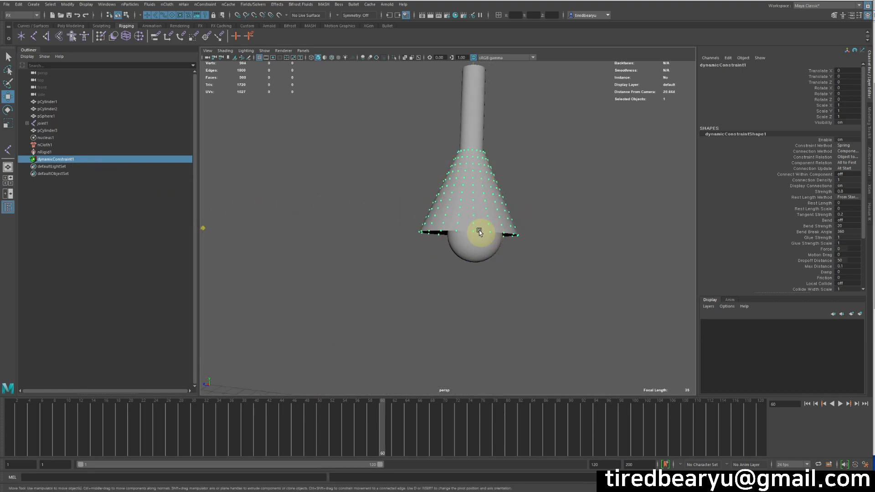
alt+drag(458, 188, 426, 205)
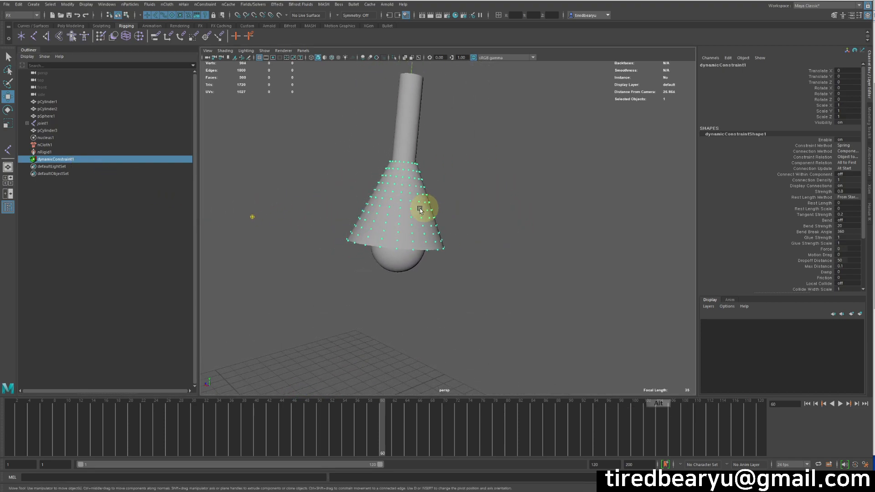
click(73, 159)
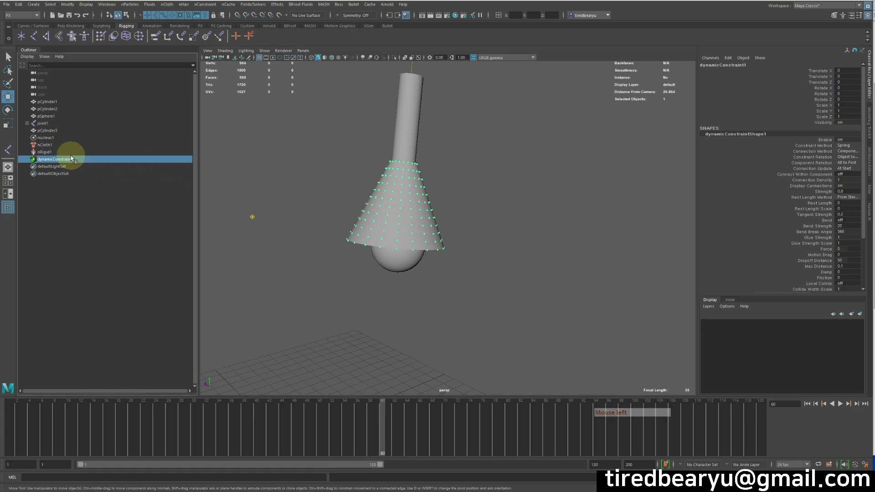
key(ctrl+h)
alt+drag(443, 219, 460, 220)
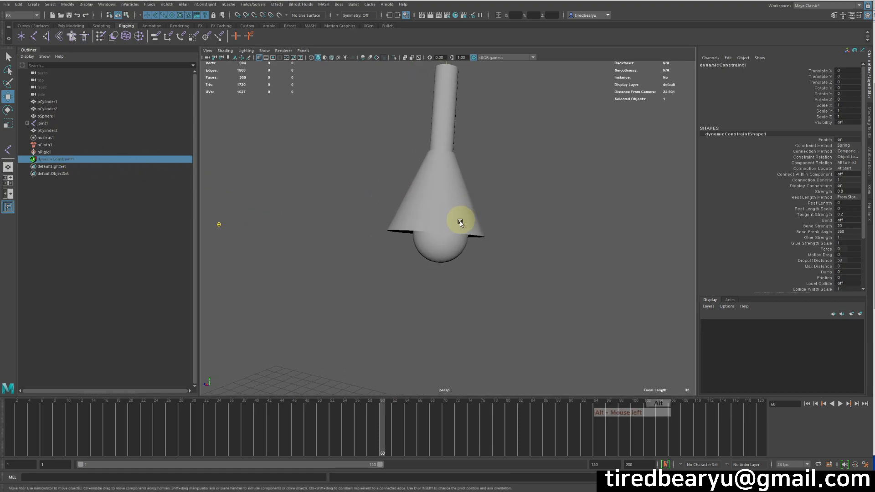
Hide the original skinned cone, pCylinder1, leaving the nCloth duplicate displayed.
click(449, 221)
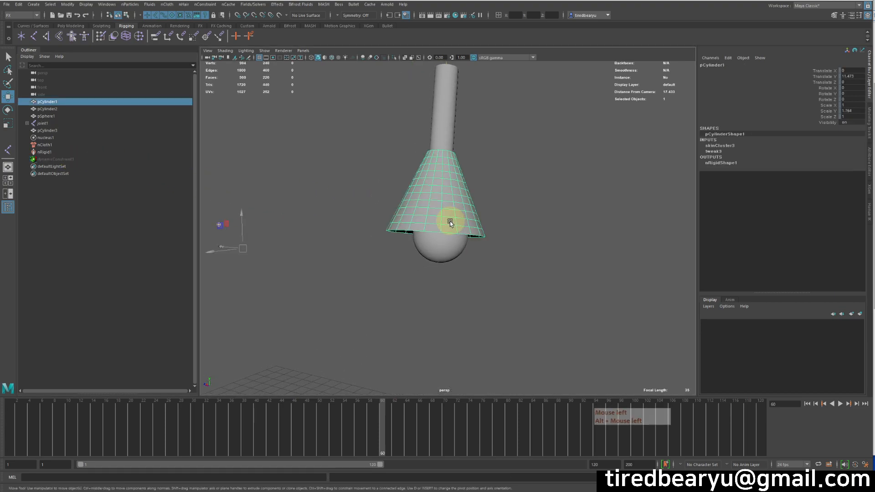
ctrl+click(59, 130)
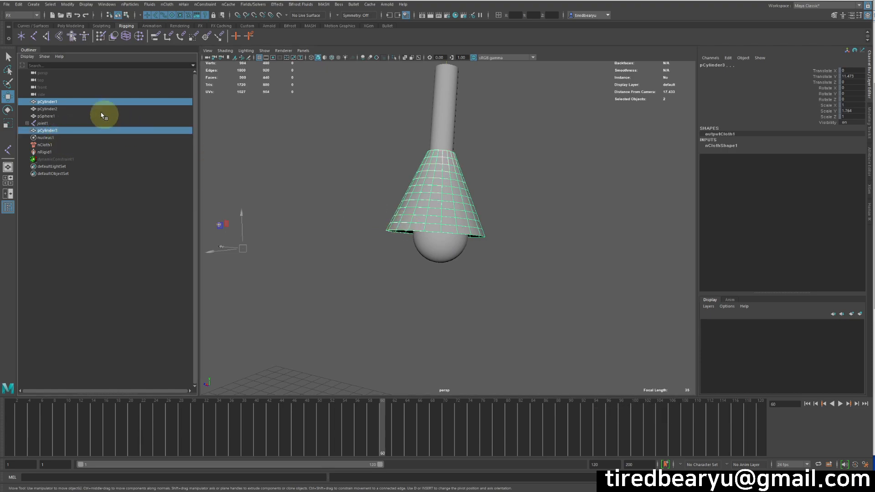
click(78, 103)
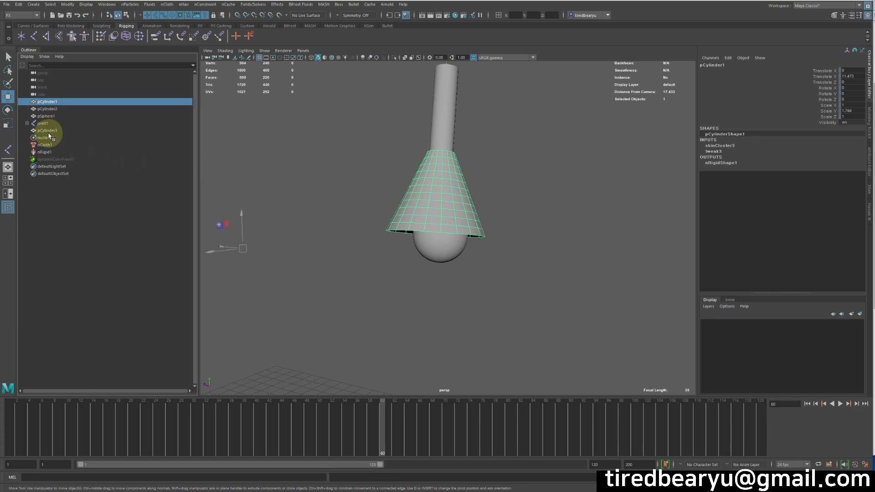
key(ctrl+h)
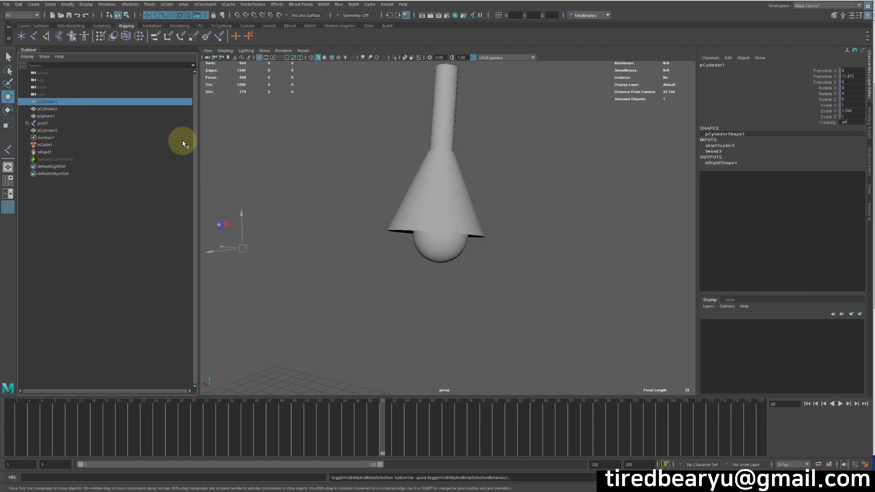
Play the simulation with the nCloth cone, pCylinder3, selected, examine its motion, and stop playback at frame 57.
click(431, 166)
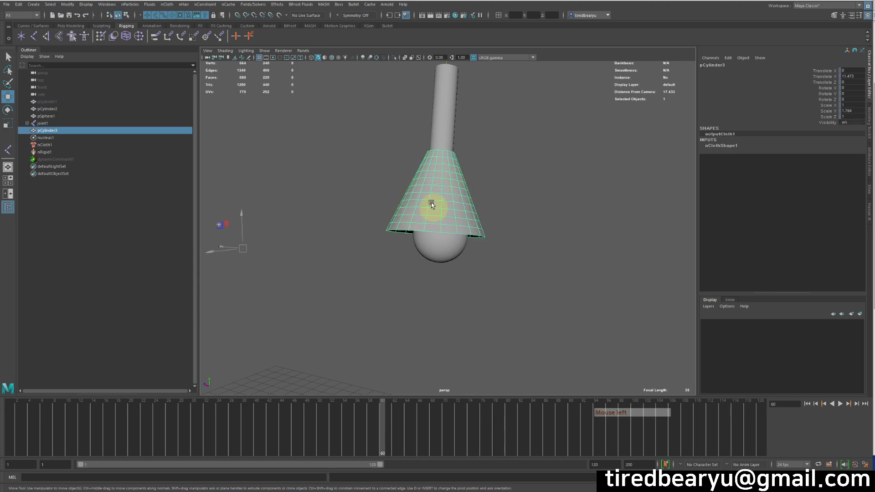
alt+right_drag(744, 369, 478, 258)
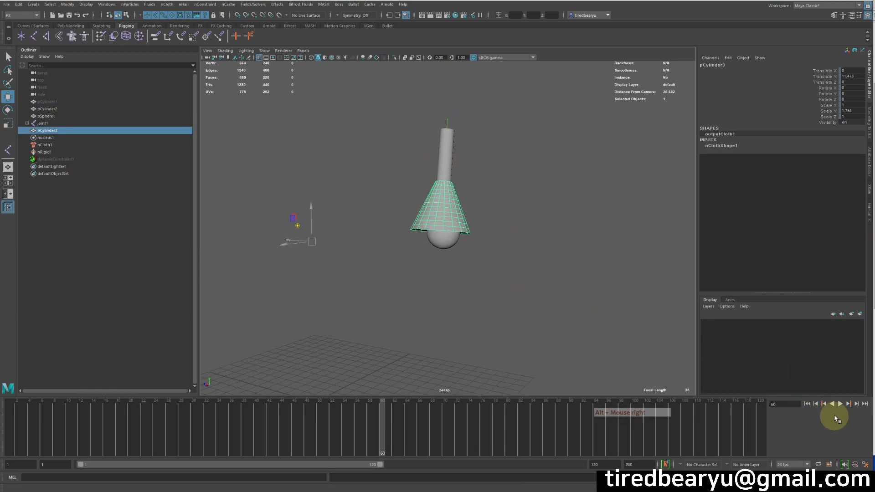
click(839, 404)
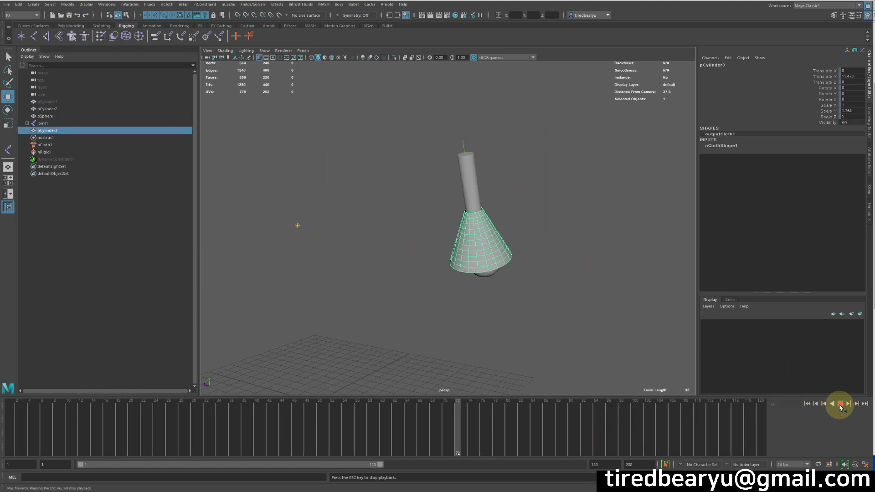
click(839, 403)
click(427, 226)
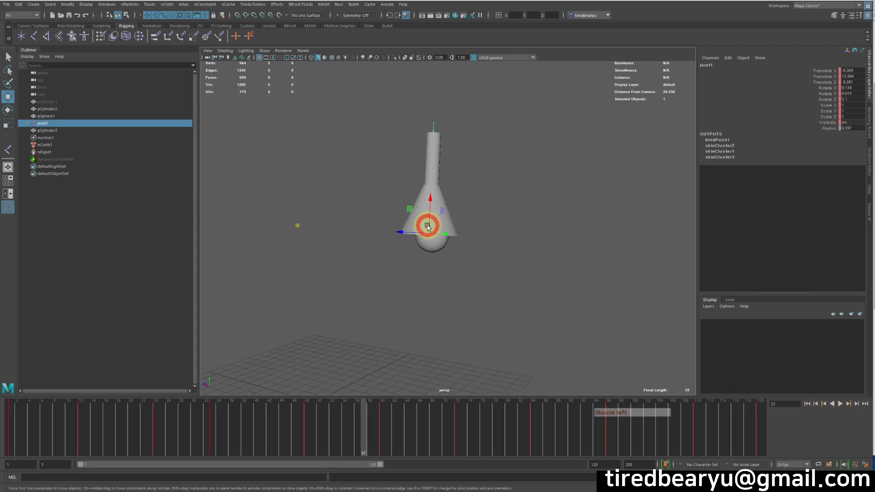
click(498, 240)
click(446, 224)
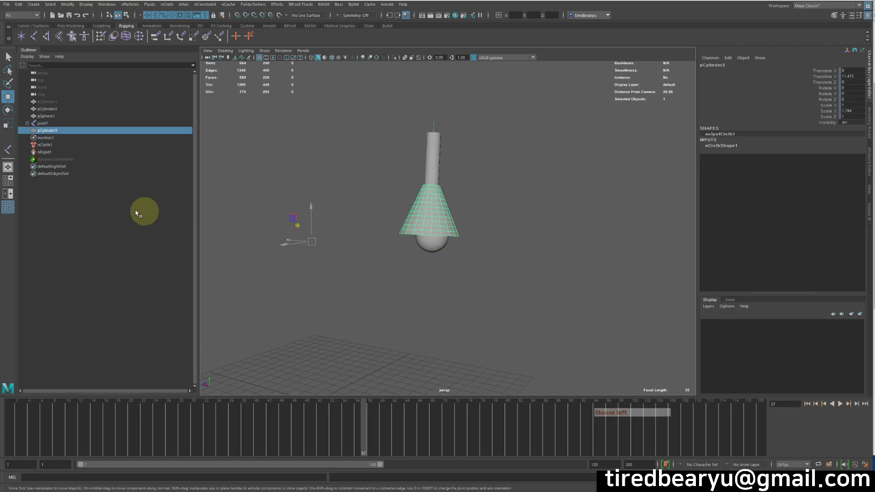
Return the timeline to frame 1 and select the nCloth cone, pCylinder3.
click(62, 159)
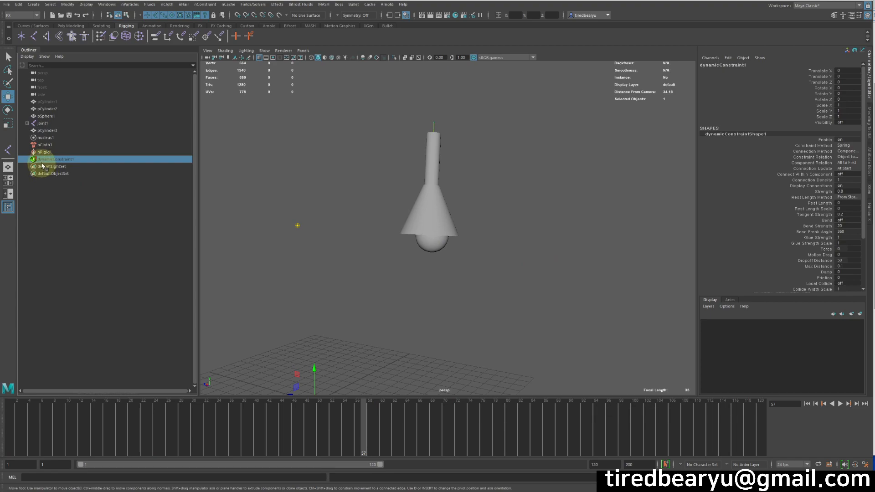
click(807, 404)
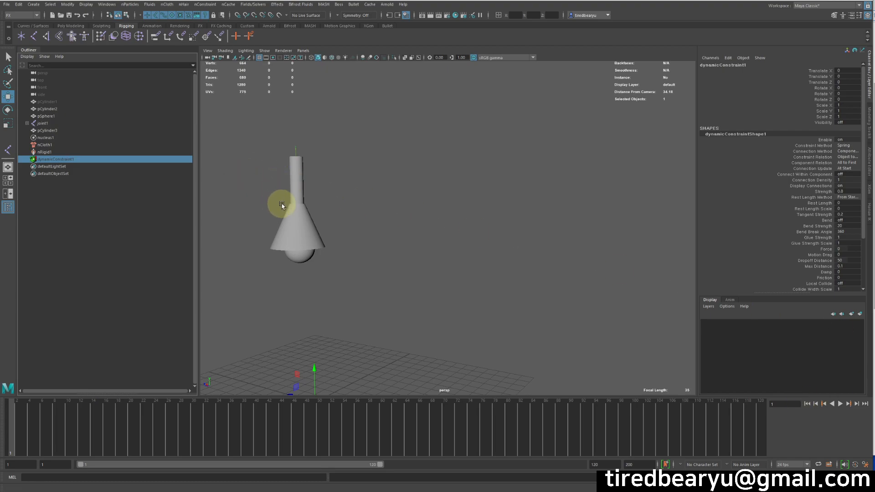
click(299, 221)
alt+middle_drag(345, 230, 399, 182)
alt+right_drag(399, 182, 400, 140)
key(q)
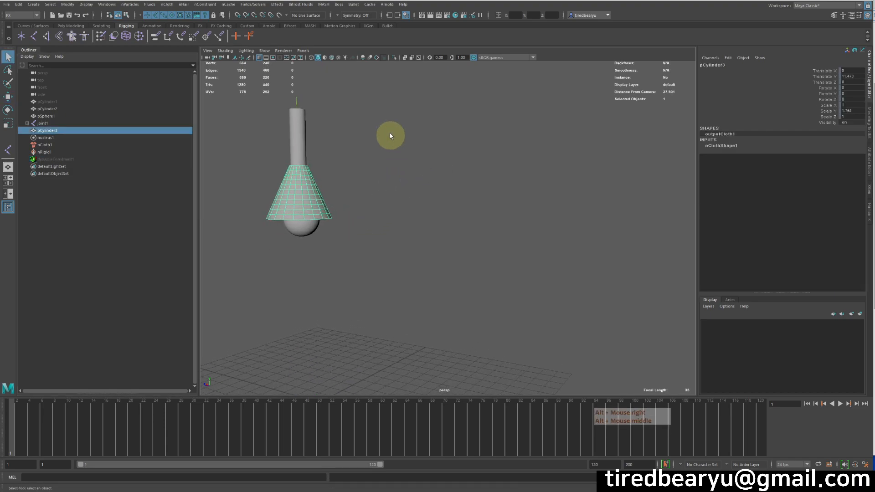
Examine the nConstraint options for painting properties by vertex map and the strength attributes of dynamicConstraint1.
click(205, 4)
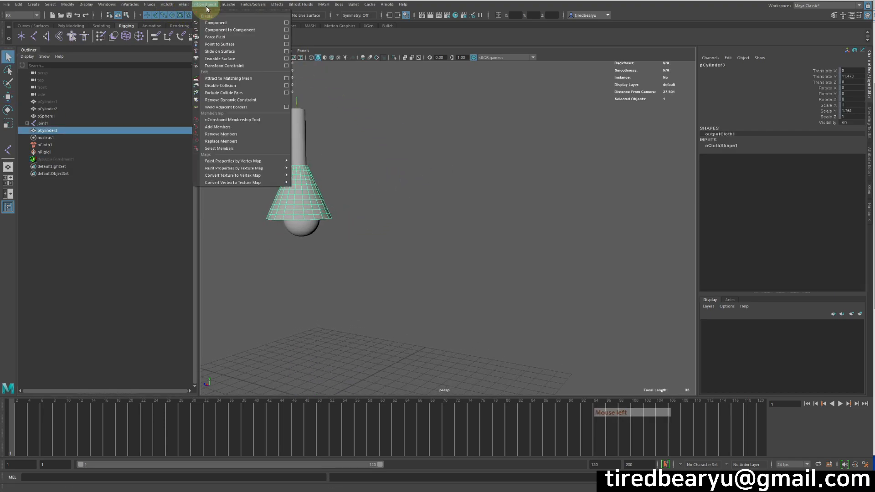
mouse_move(205, 160)
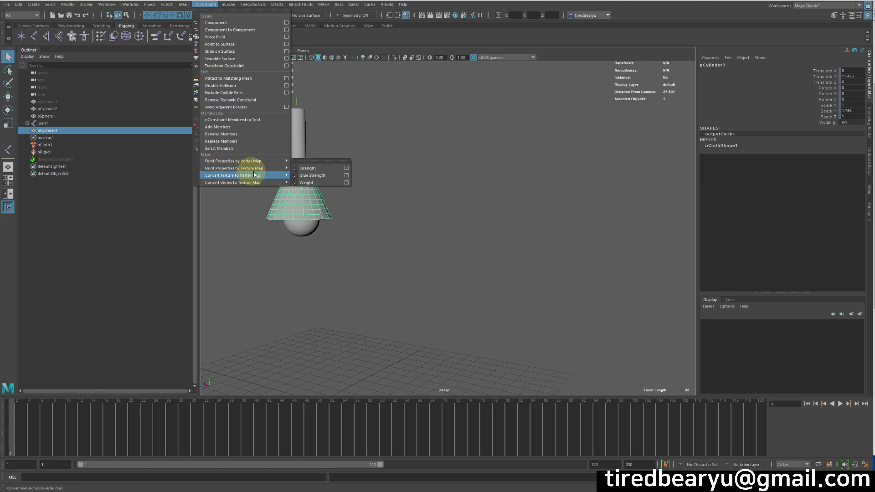
mouse_move(267, 161)
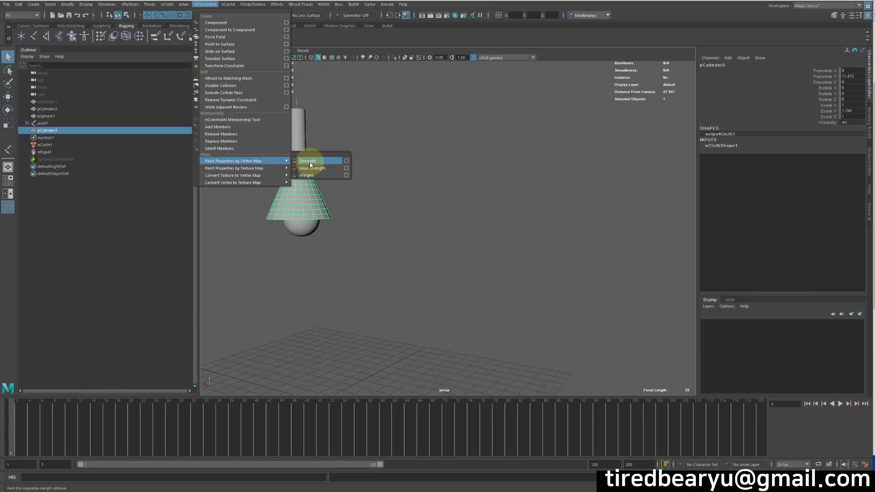
click(59, 160)
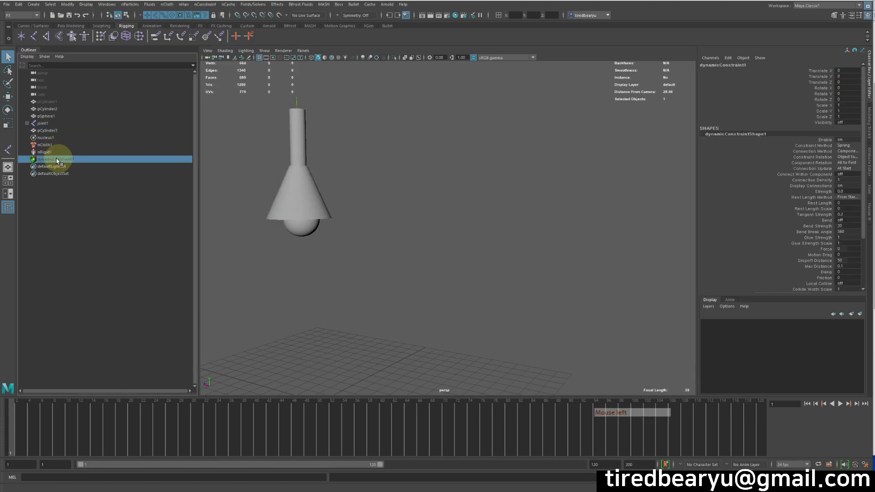
key(ctrl+a)
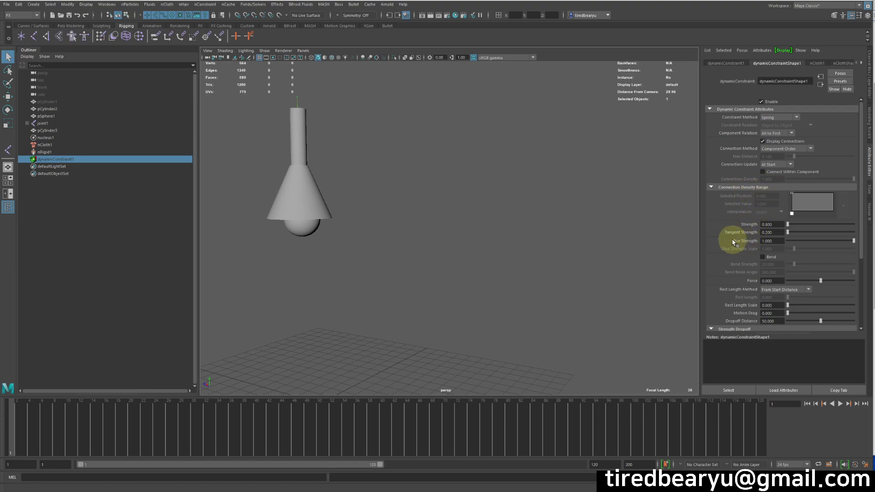
Start painting the constraint's Strength property by vertex map on the nCloth cone.
click(194, 4)
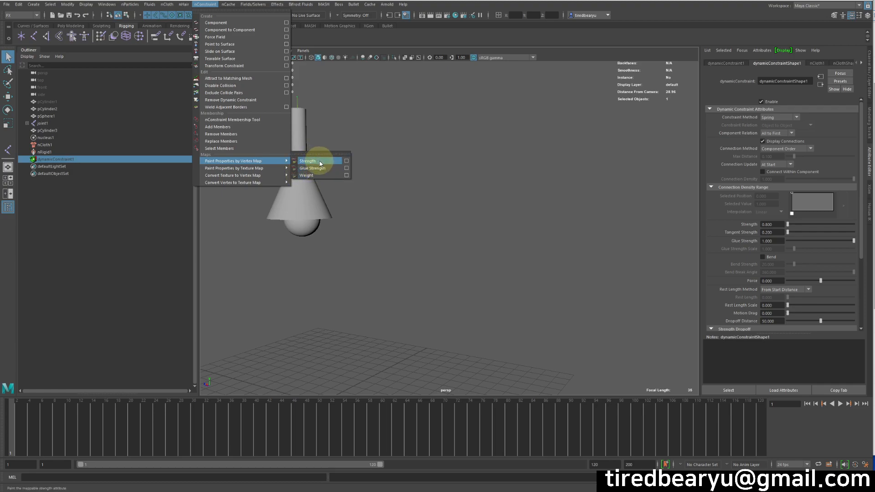
click(319, 161)
click(289, 200)
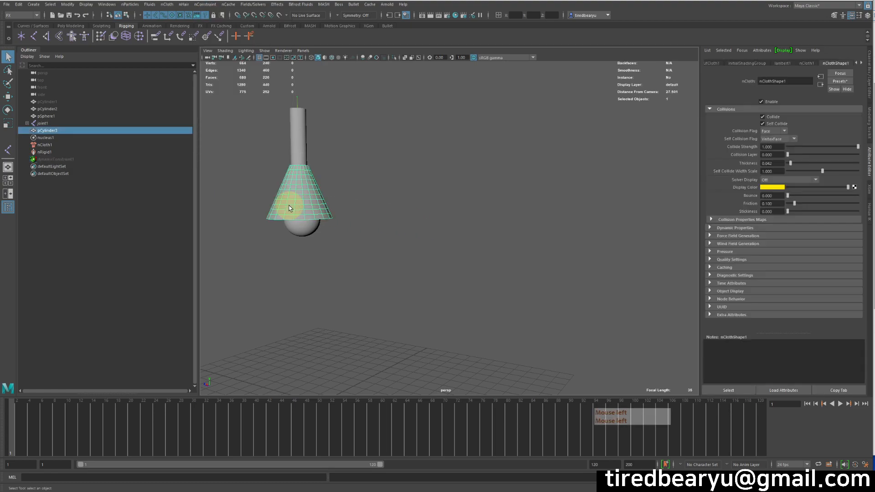
click(198, 4)
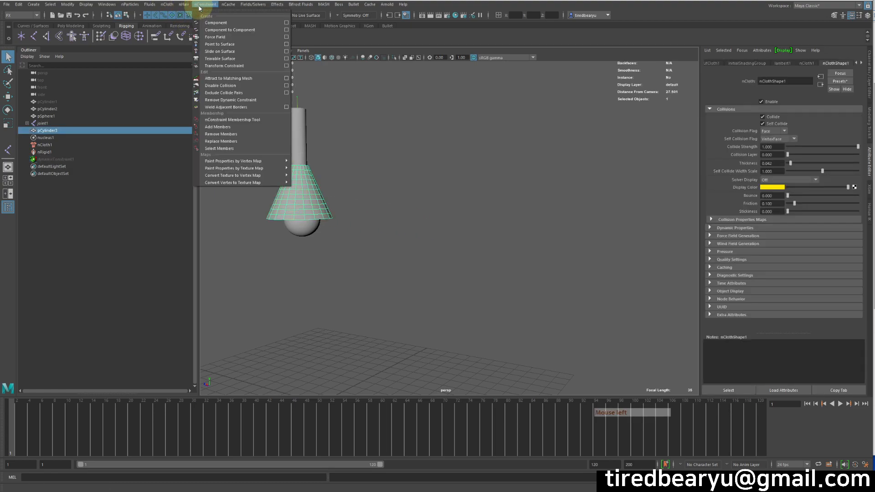
click(318, 163)
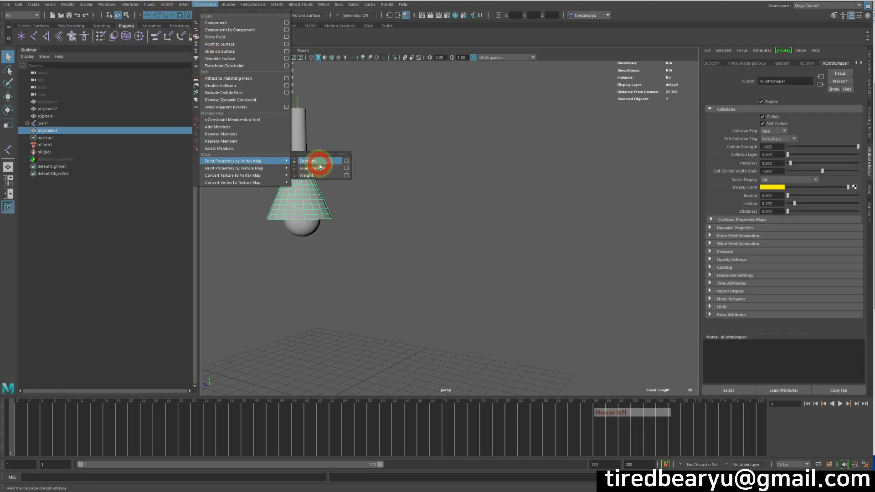
alt+middle_drag(367, 190, 488, 185)
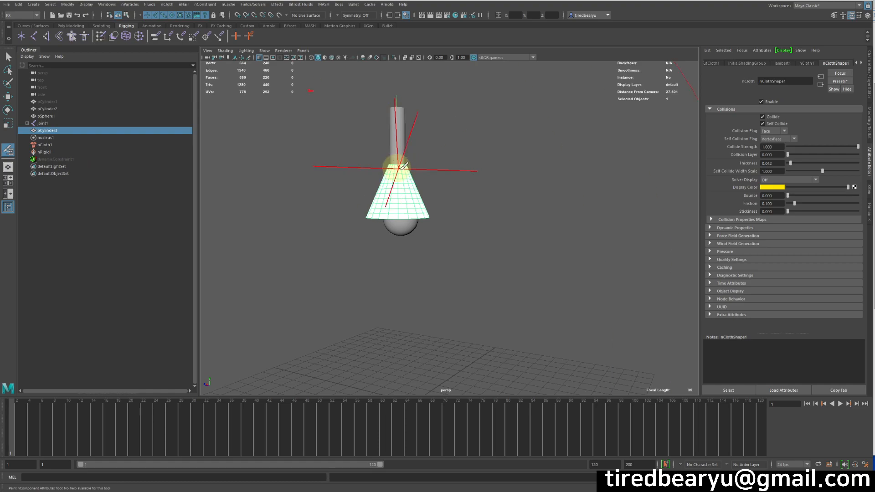
alt+drag(416, 168, 413, 171)
alt+right_drag(413, 172, 418, 152)
alt+middle_drag(419, 152, 451, 166)
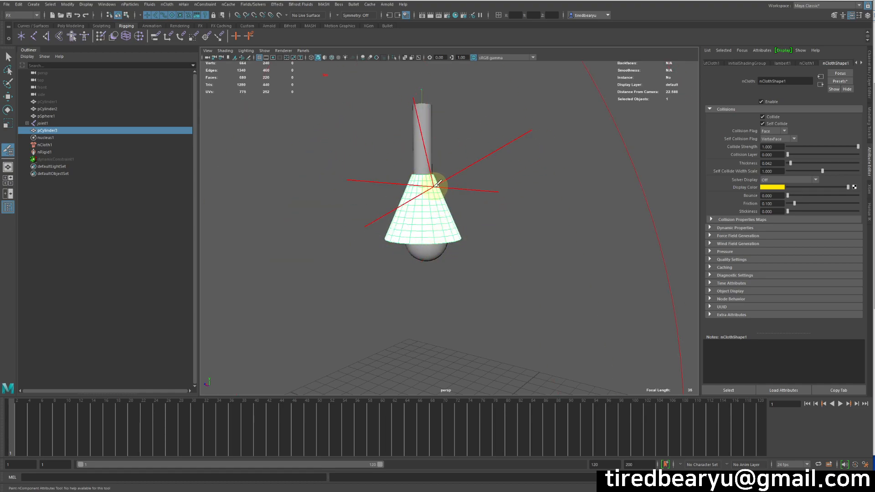
alt+middle_drag(403, 221, 432, 209)
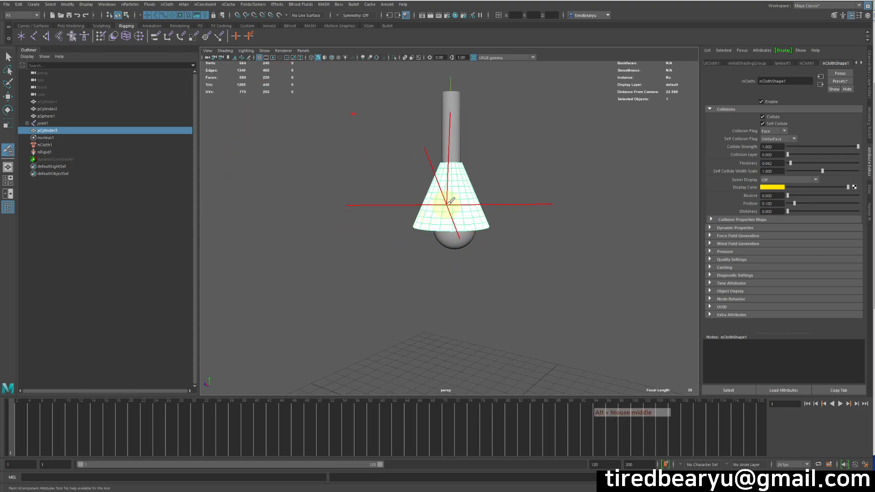
Set the strength paint brush to a radius of about 0.86 and the paint operation to Replace with value 0.
double_click(9, 153)
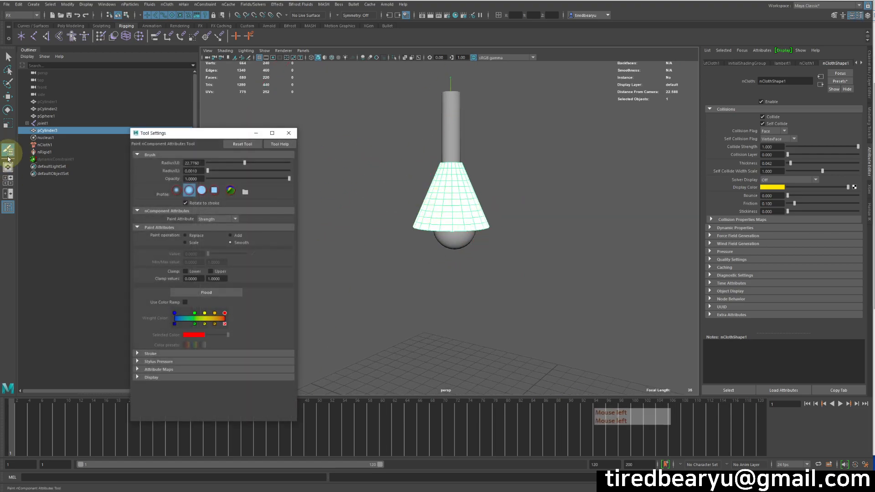
click(182, 135)
drag(182, 136, 245, 67)
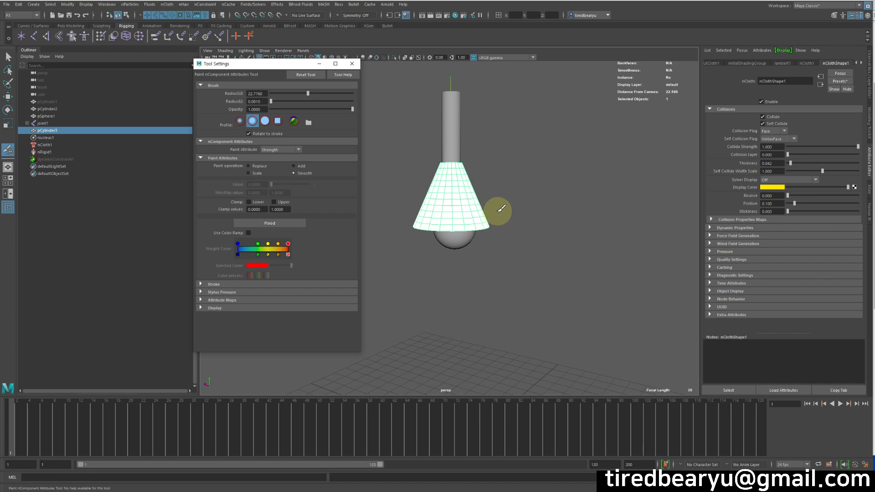
alt+middle_drag(474, 202, 528, 199)
alt+right_drag(529, 199, 491, 196)
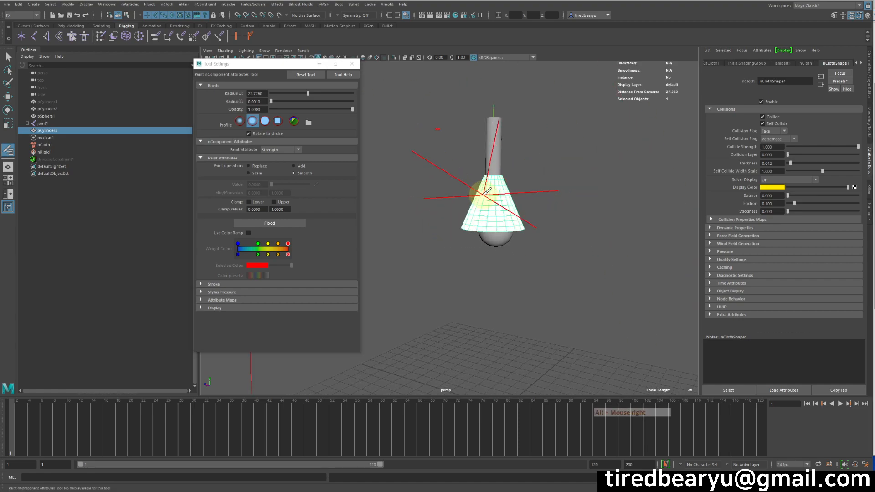
click(492, 215)
drag(438, 208, 296, 196)
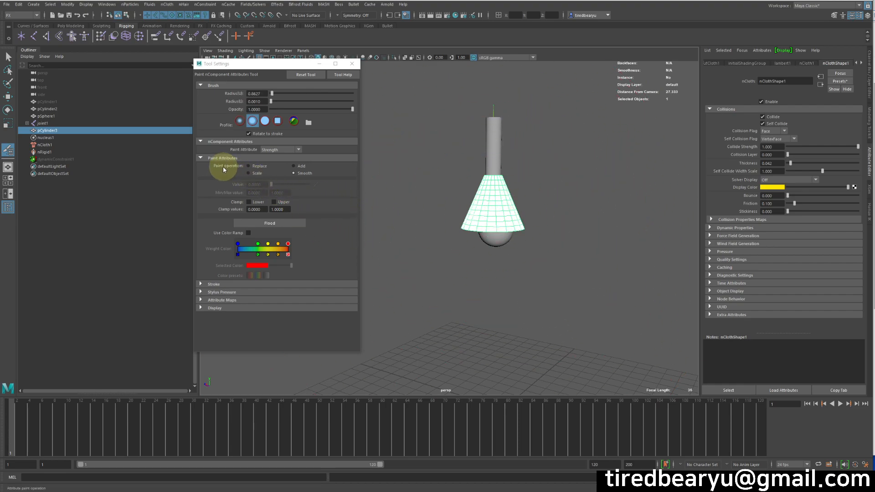
click(260, 167)
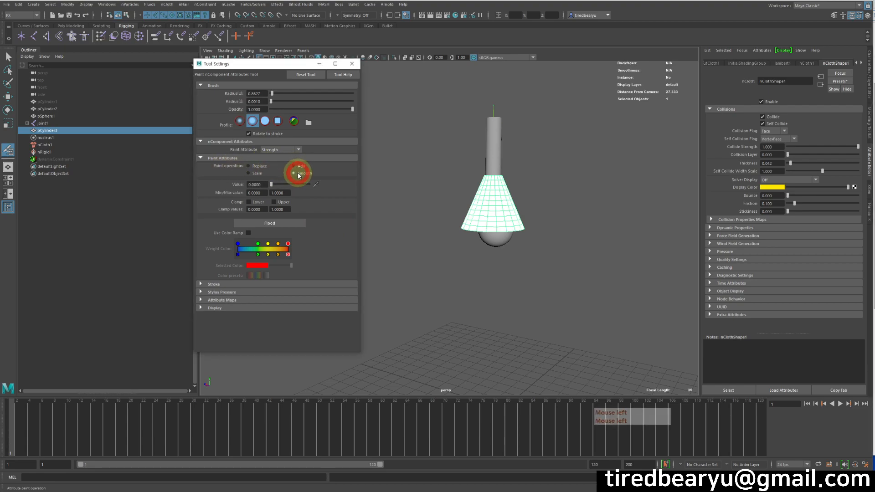
click(256, 169)
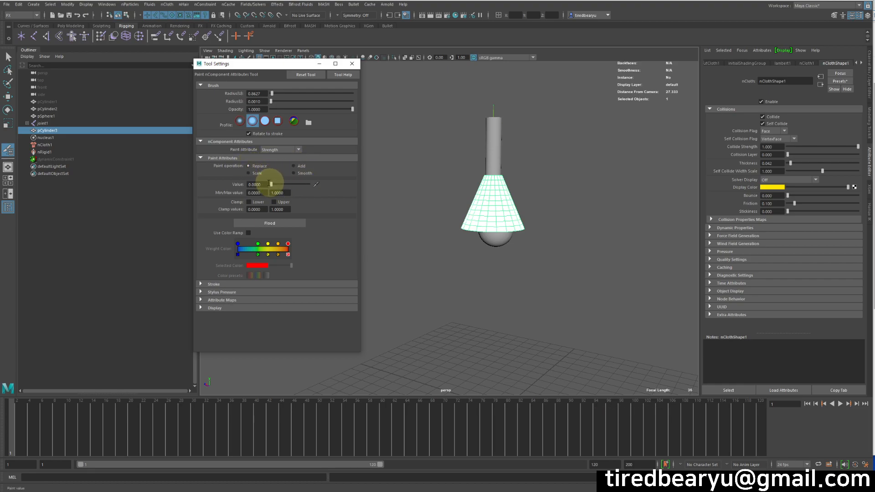
Paint strength 0 all the way around the lower band of the nCloth cone, leaving the upper part at full strength.
mouse_move(498, 203)
alt+right_down()
mouse_move(556, 209)
mouse_move(569, 242)
alt+right_up()
mouse_move(570, 243)
mouse_down()
mouse_move(469, 250)
mouse_move(605, 240)
mouse_up()
mouse_move(605, 240)
alt+middle_down()
mouse_move(494, 229)
mouse_move(621, 235)
alt+middle_up()
drag(621, 235, 512, 250)
alt+drag(588, 245, 530, 231)
alt+middle_drag(519, 231, 640, 214)
mouse_move(547, 231)
mouse_down()
mouse_move(531, 234)
mouse_move(631, 233)
mouse_up()
alt+drag(633, 232, 552, 233)
alt+middle_drag(552, 233, 619, 209)
mouse_move(515, 227)
mouse_down()
mouse_move(524, 230)
mouse_move(508, 220)
mouse_move(441, 225)
mouse_move(570, 219)
mouse_up()
alt+right_drag(569, 219, 483, 211)
alt+middle_drag(504, 211, 563, 275)
key(w)
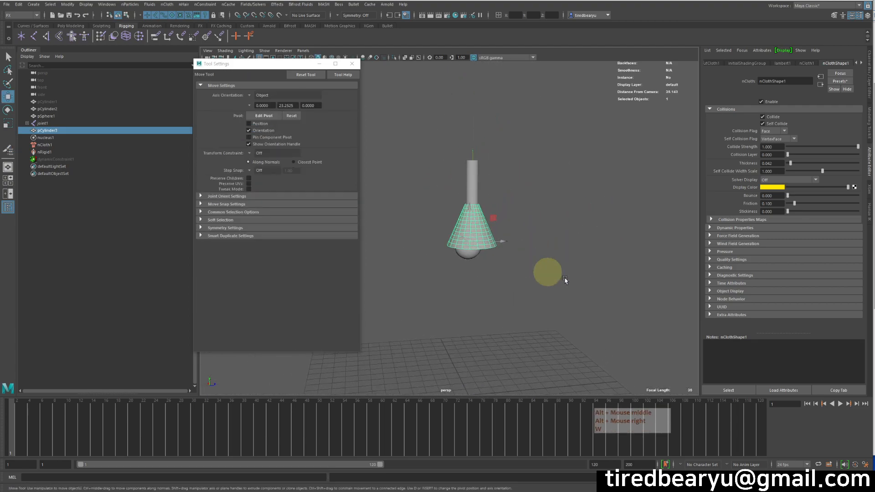
Play the simulation to examine how the cone's loosened hem moves, stop at frame 88 and return to frame 1.
click(842, 405)
alt+drag(492, 326, 575, 315)
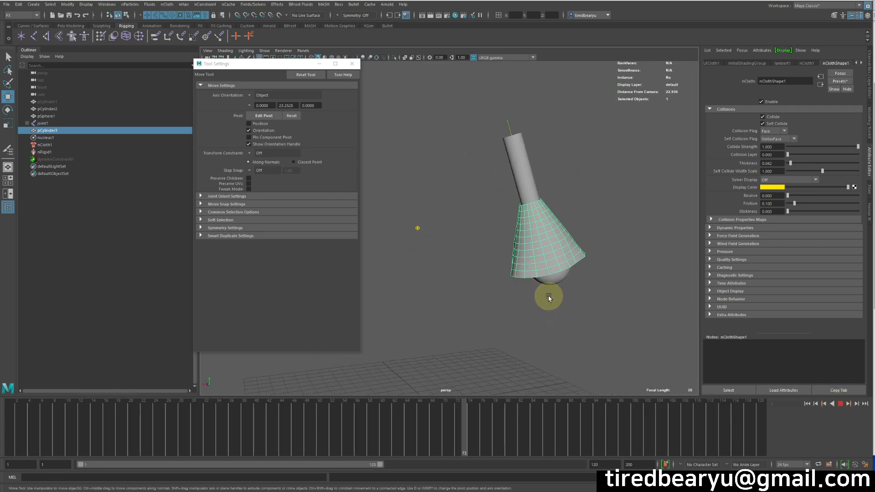
key(Escape)
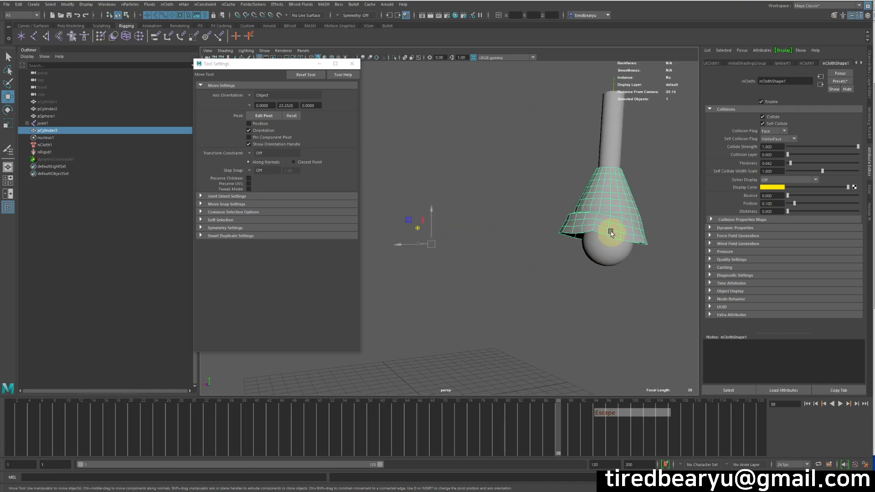
click(807, 404)
Resume painting the nCloth cone's strength map and extend the 0 area higher all around, using a brush radius of about 1.73.
click(434, 243)
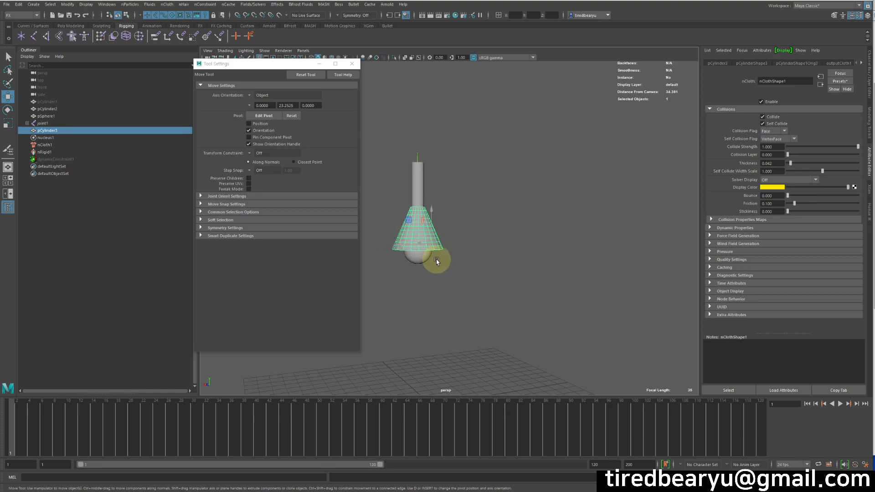
key(y)
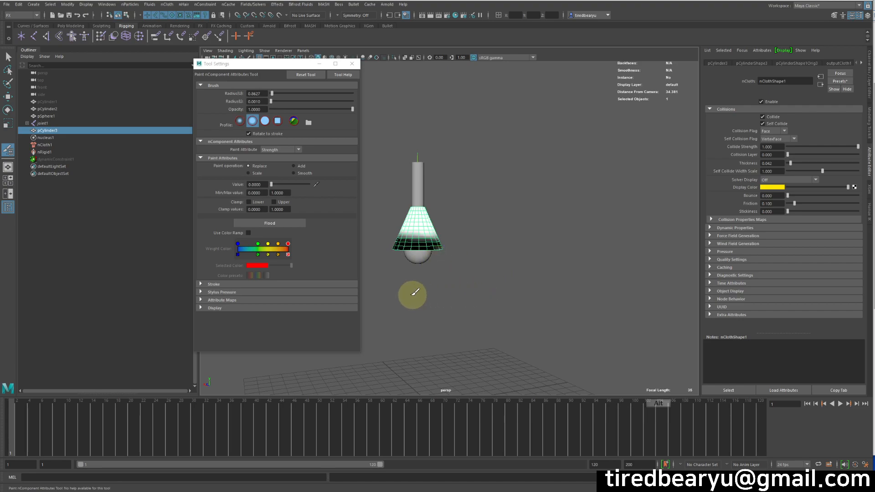
alt+middle_drag(416, 295, 461, 293)
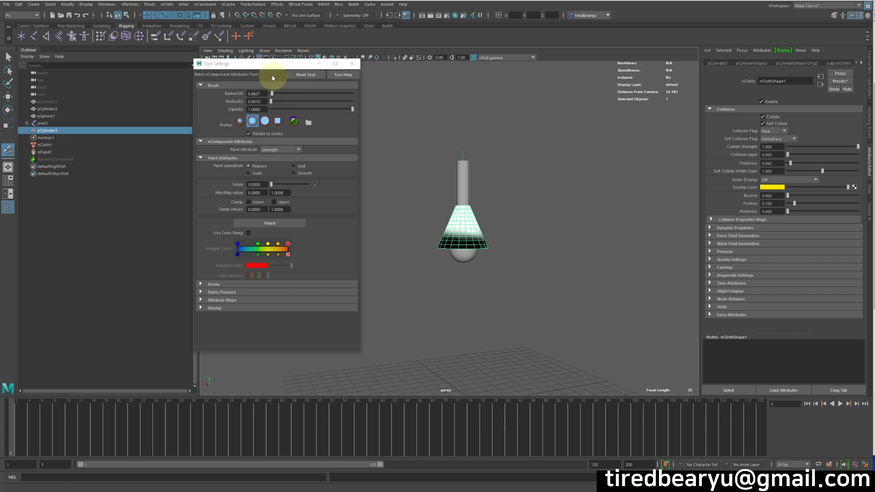
drag(271, 67, 226, 66)
alt+right_drag(401, 150, 564, 221)
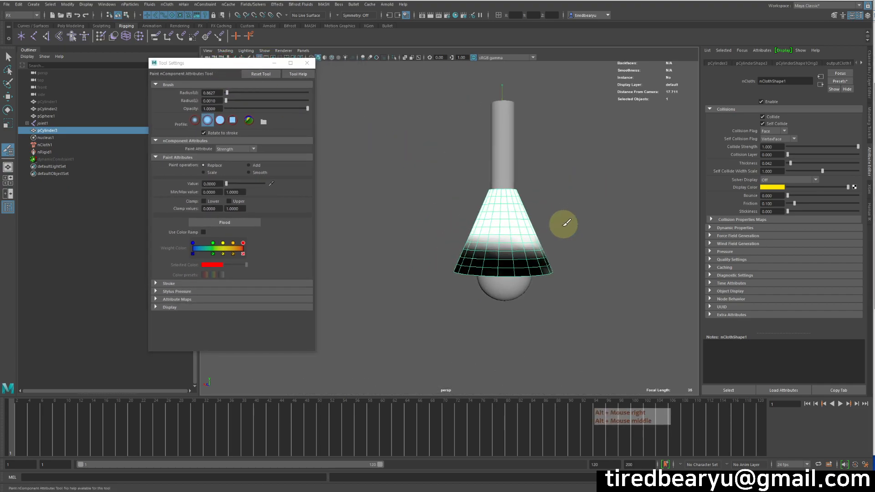
mouse_move(517, 244)
mouse_down()
mouse_move(436, 241)
mouse_move(584, 245)
mouse_move(489, 245)
mouse_up()
alt+middle_drag(489, 244, 474, 248)
drag(474, 248, 576, 250)
alt+drag(576, 250, 406, 248)
alt+middle_drag(406, 248, 485, 227)
mouse_move(485, 226)
alt+mouse_down()
mouse_move(384, 236)
mouse_move(543, 242)
mouse_move(360, 250)
mouse_move(501, 247)
alt+mouse_up()
alt+drag(501, 247, 383, 245)
drag(383, 245, 565, 250)
mouse_move(565, 250)
alt+mouse_down()
mouse_move(532, 251)
mouse_move(543, 244)
alt+mouse_up()
drag(543, 244, 433, 239)
alt+drag(432, 239, 457, 241)
alt+right_drag(456, 241, 565, 248)
key(w)
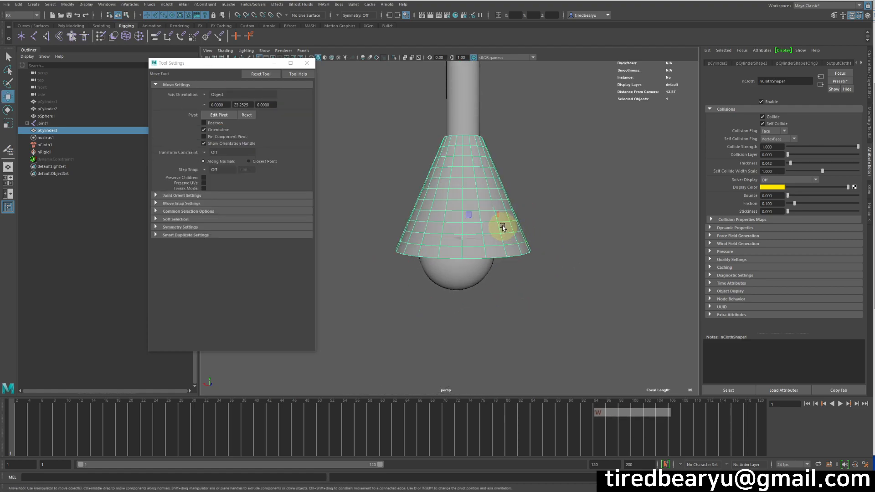
key(y)
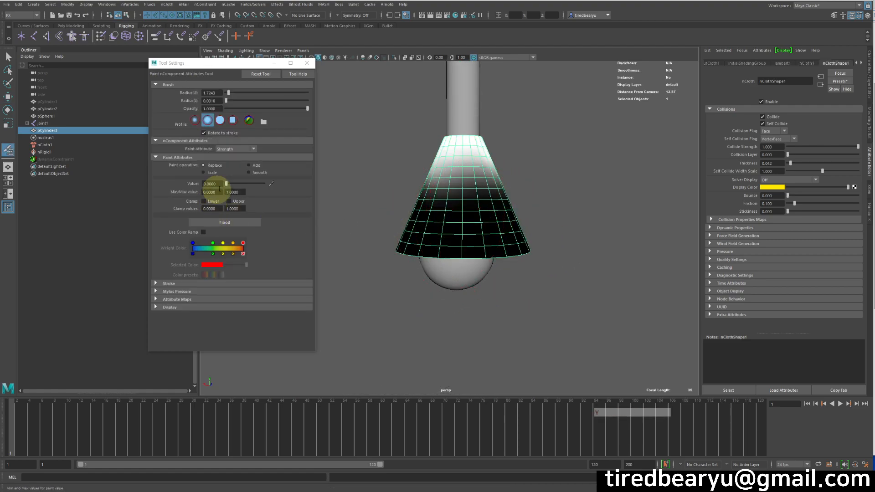
Set the strength paint value to 1 in Replace mode and reduce the brush radius to about 0.29.
drag(229, 184, 273, 187)
key(b)
drag(473, 206, 448, 206)
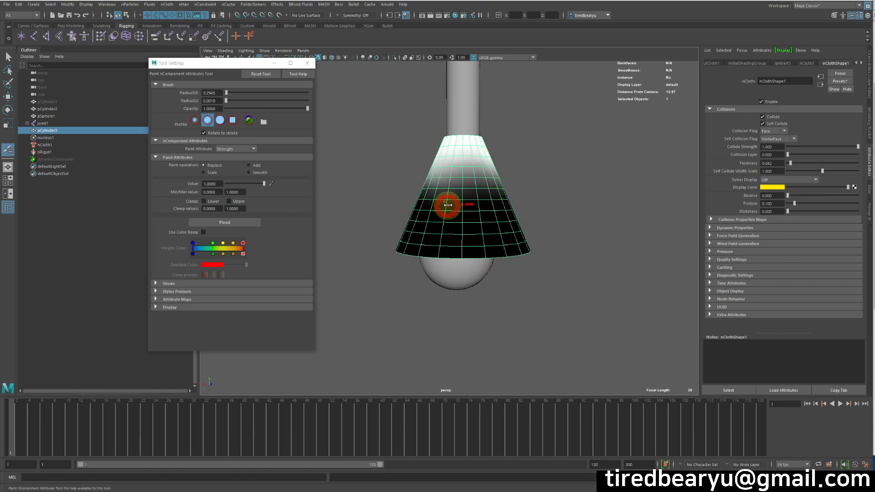
Paint strength 1 in downward streaks from the upper part of the nCloth cone into its 0 area, at several places around it.
drag(461, 161, 466, 224)
alt+drag(506, 208, 474, 204)
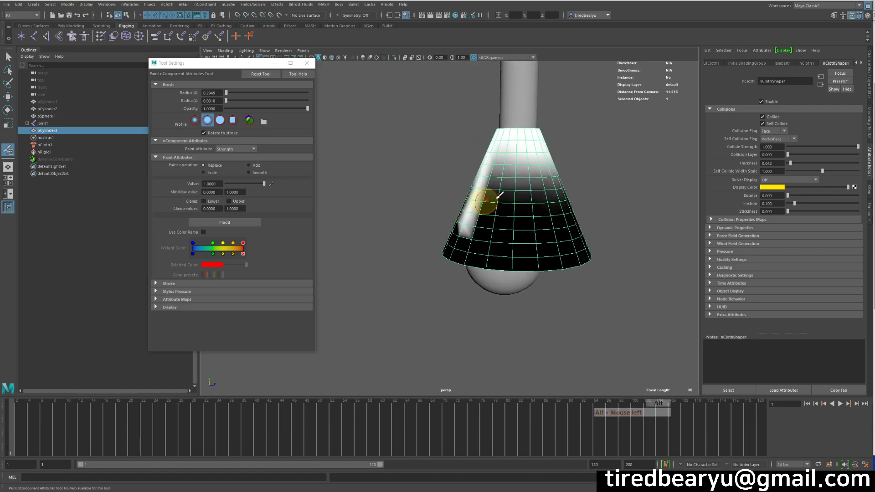
mouse_move(521, 169)
mouse_down()
mouse_move(524, 204)
mouse_move(545, 184)
mouse_move(563, 198)
mouse_move(521, 209)
mouse_move(511, 203)
mouse_up()
drag(488, 162, 512, 207)
alt+drag(513, 213, 446, 207)
drag(389, 167, 403, 205)
alt+drag(404, 207, 385, 205)
mouse_move(391, 154)
mouse_down()
mouse_move(404, 207)
mouse_move(527, 200)
mouse_up()
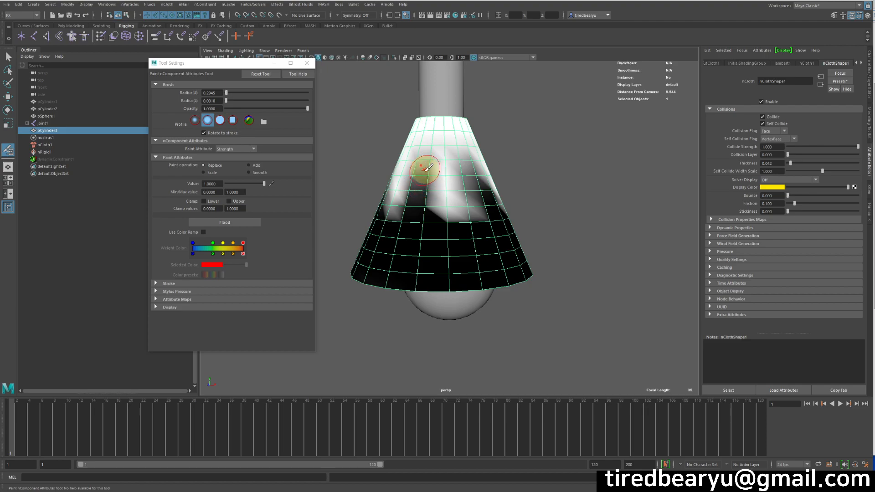
Switch the paint operation to Smooth and flood the cone's strength map repeatedly to blend the painted streaks into a soft gradient.
alt+middle_drag(401, 189, 494, 188)
alt+right_drag(494, 188, 486, 185)
alt+drag(486, 185, 353, 191)
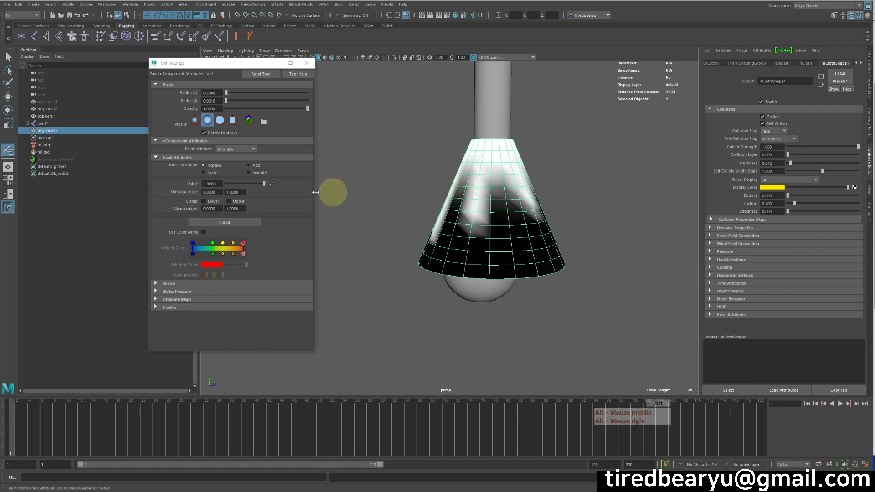
click(261, 173)
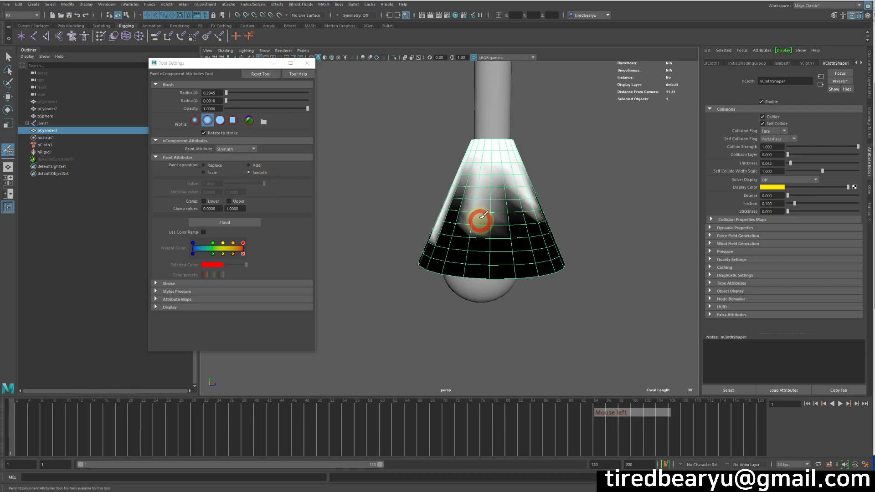
click(223, 225)
click(243, 223)
click(242, 224)
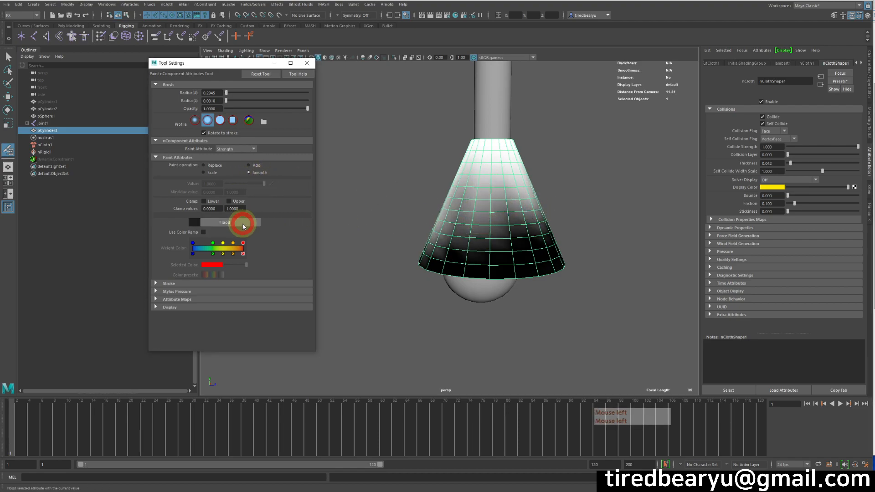
Leave the paint tool, play the simulation to examine how the smoothed skirt swings, and stop playback at frame 60.
alt+drag(549, 213, 611, 227)
alt+right_drag(588, 221, 523, 213)
key(w)
alt+drag(523, 212, 531, 214)
alt+middle_drag(531, 214, 552, 207)
alt+right_drag(540, 210, 567, 211)
alt+middle_drag(567, 210, 529, 236)
key(q)
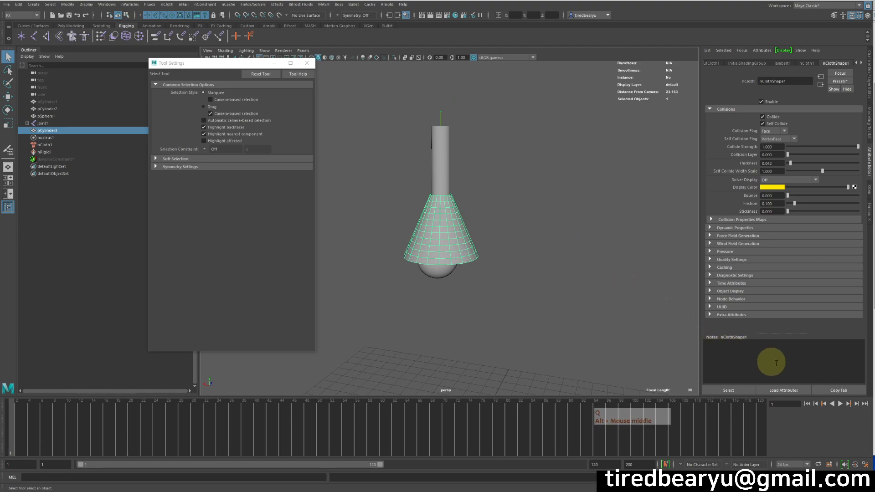
click(841, 404)
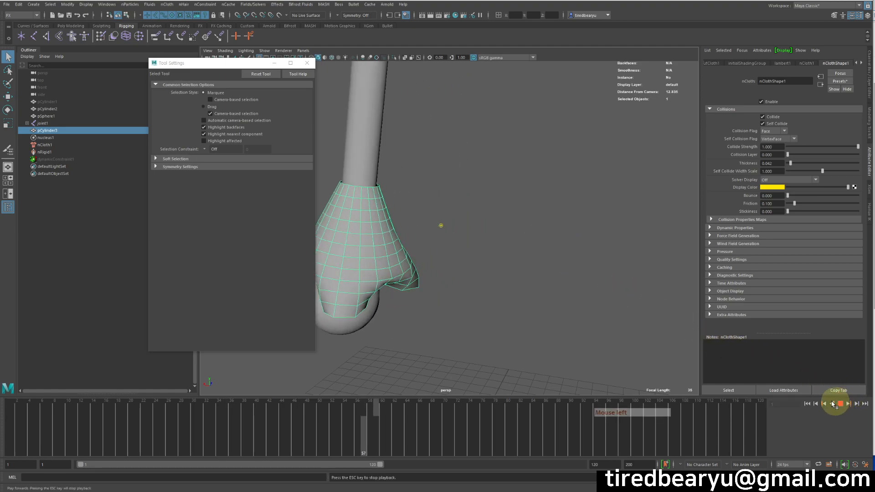
alt+right_drag(511, 254, 420, 261)
alt+drag(419, 260, 498, 238)
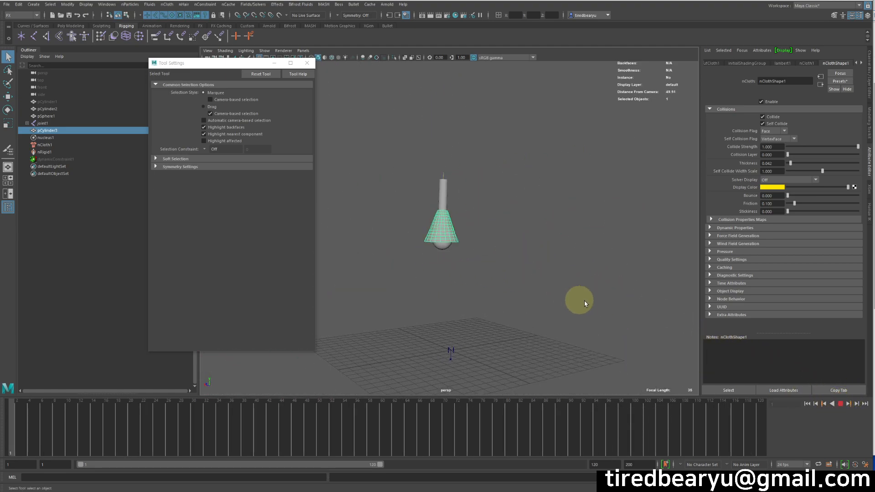
key(Escape)
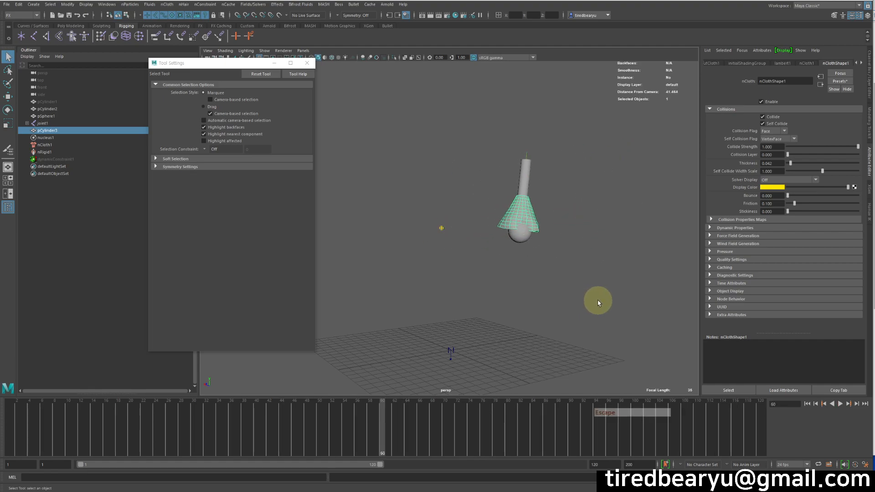
Make the sphere and the shaft cylinder passive colliders for the cloth.
alt+right_drag(561, 271, 617, 256)
click(560, 239)
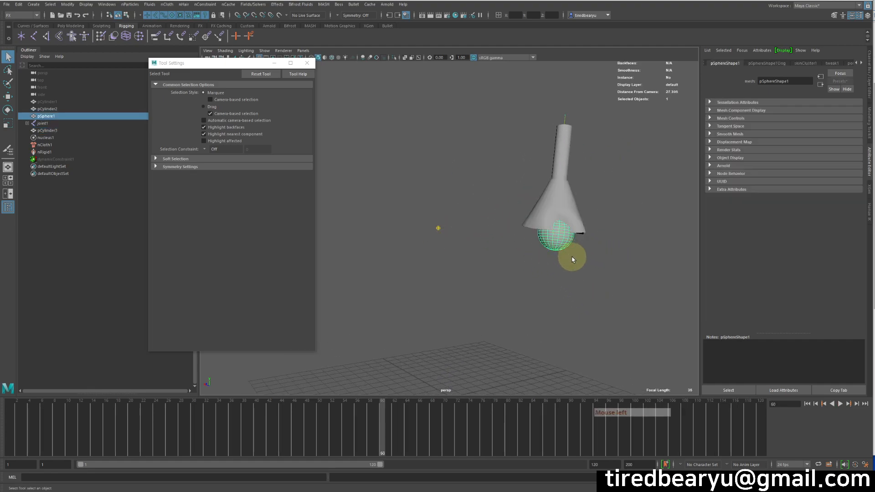
shift+click(567, 166)
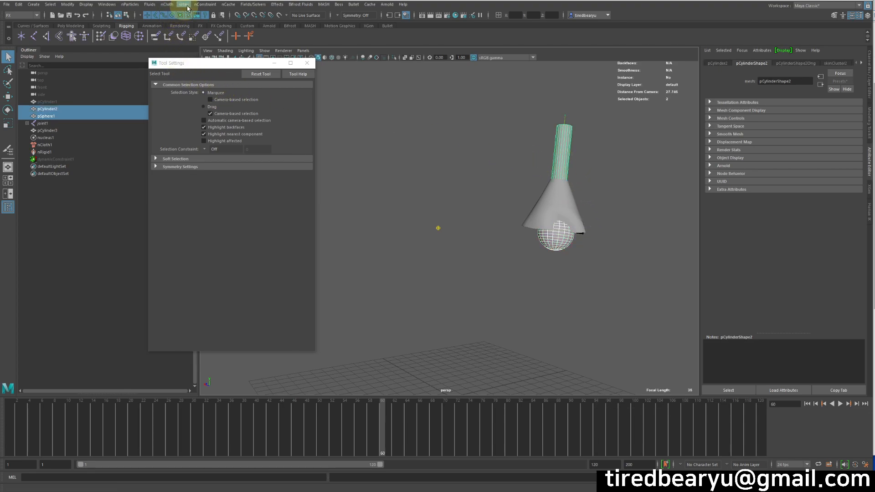
click(167, 5)
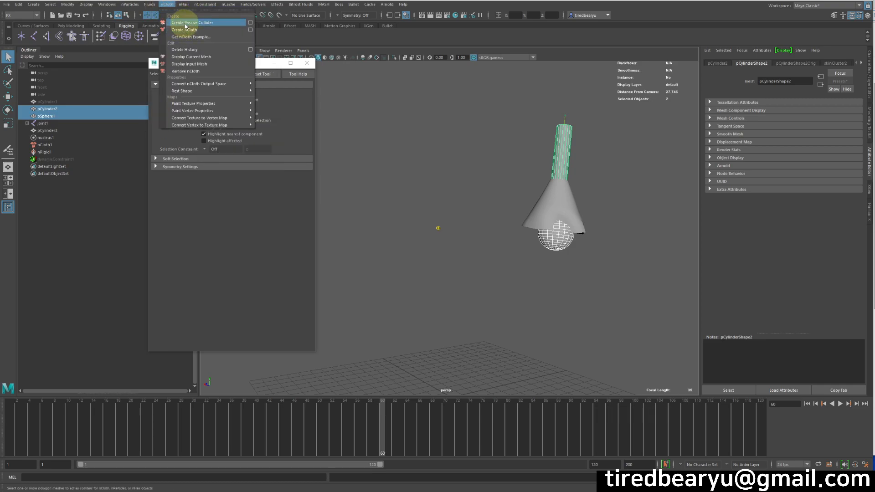
click(185, 24)
Select the nCloth cone and play the simulation from frame 1 to examine how the skirt collides with the sphere and shaft.
click(574, 227)
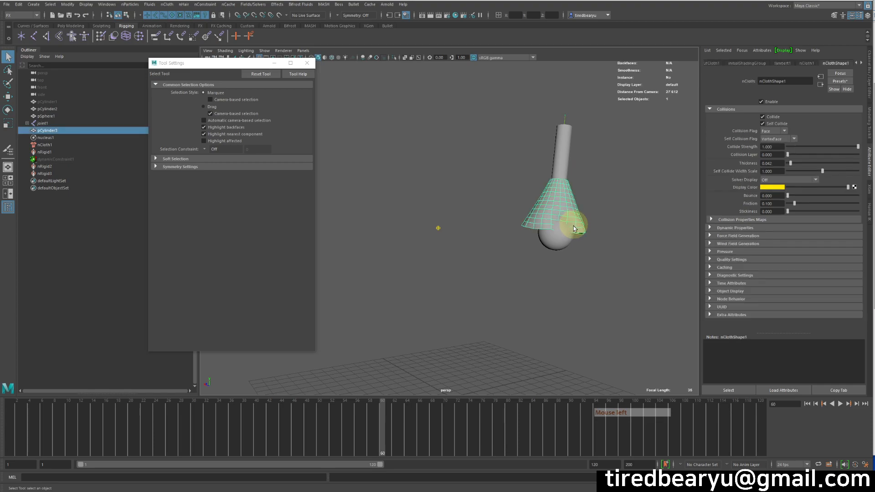
click(806, 403)
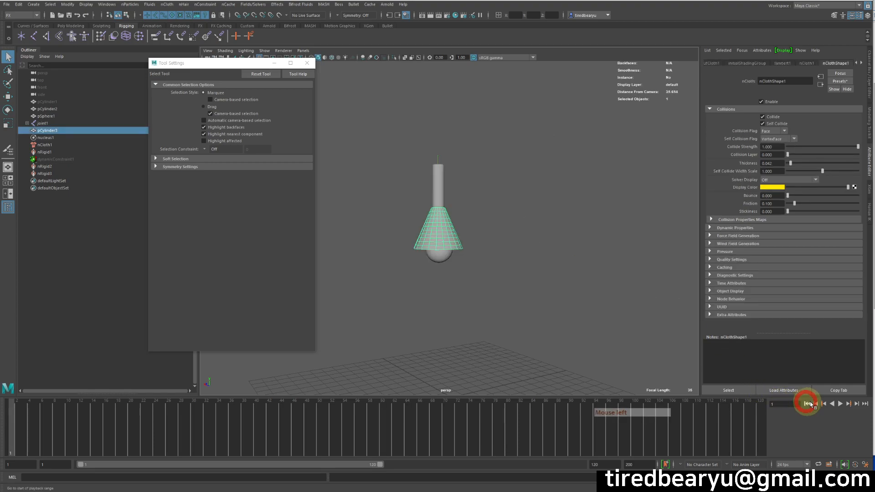
click(838, 403)
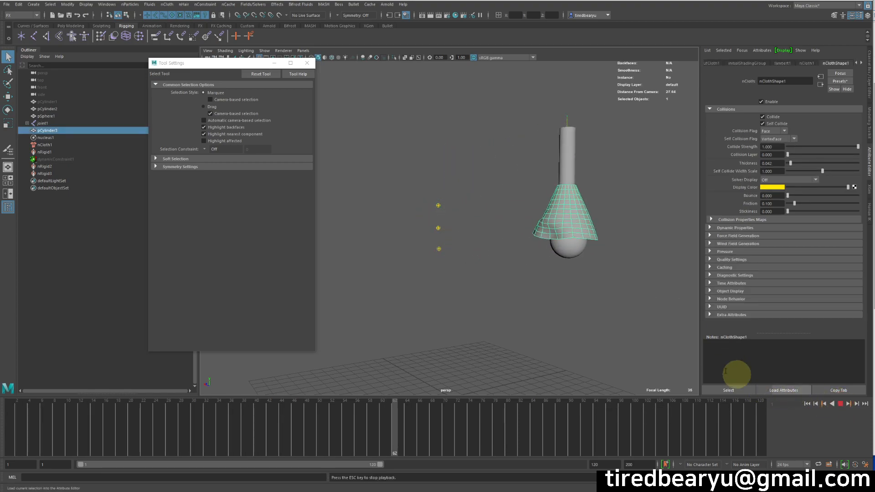
scroll(565, 289, down, 3)
scroll(562, 289, up, 1)
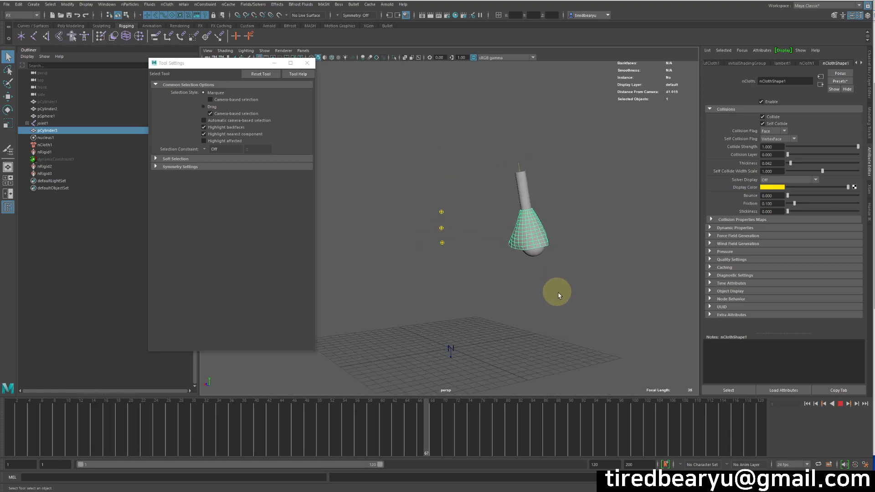
click(562, 263)
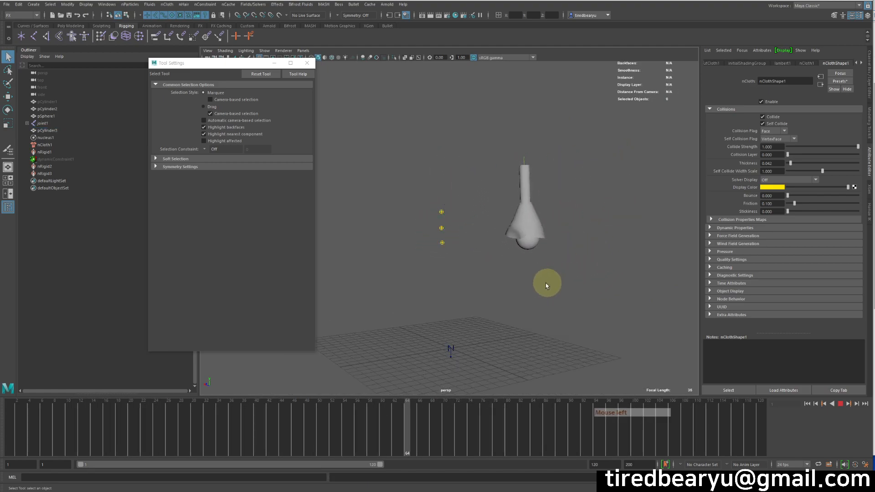
click(564, 249)
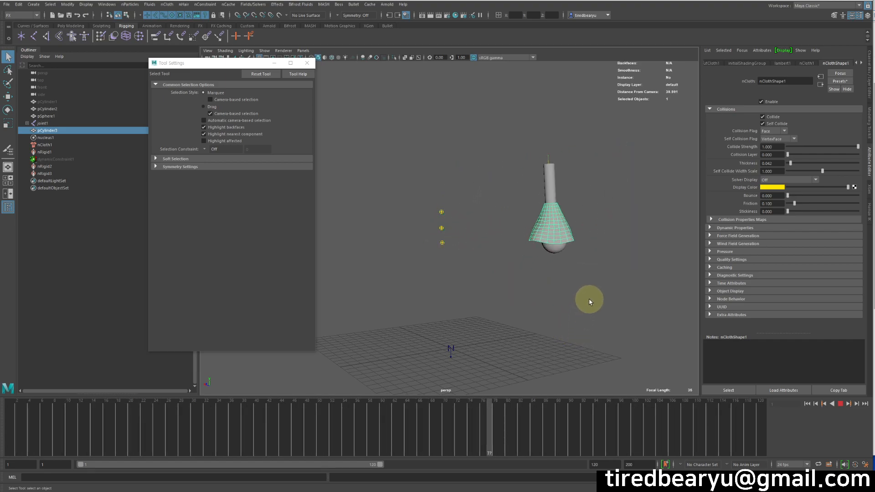
Stop playback, scrub back to frame 1 and replay the simulation to examine the skirt's motion again.
click(205, 4)
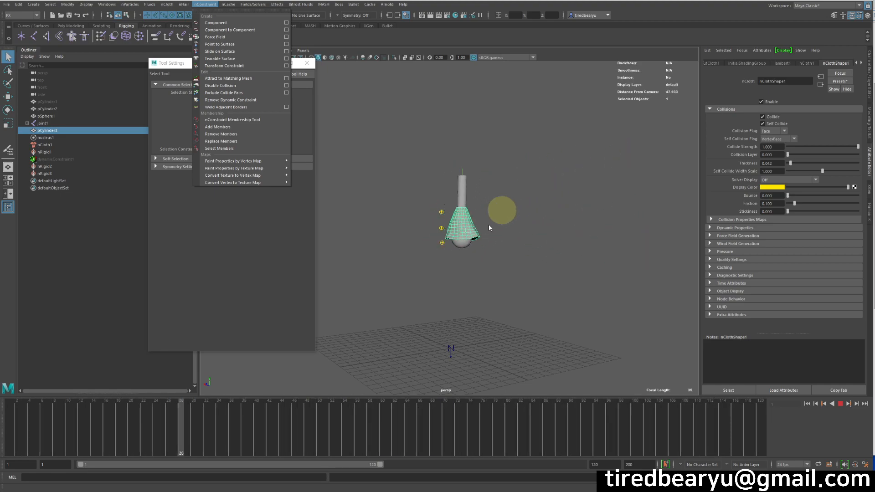
key(Escape)
drag(547, 435, 112, 453)
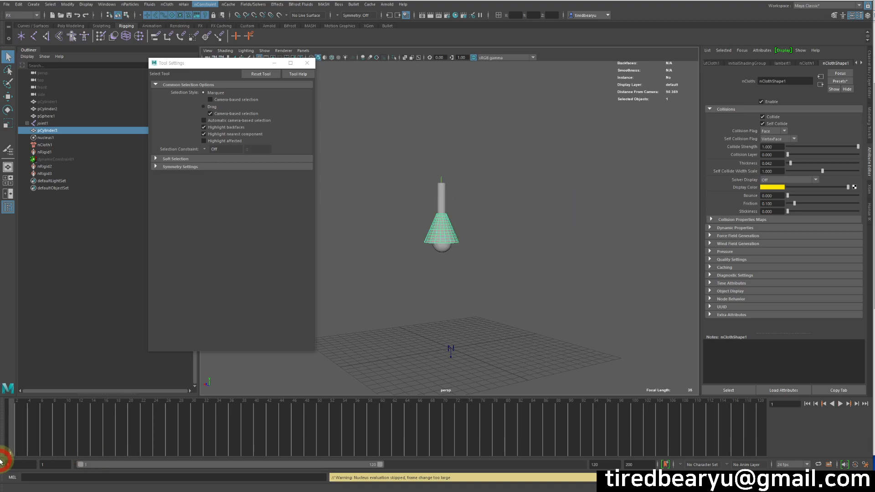
drag(444, 430, 63, 430)
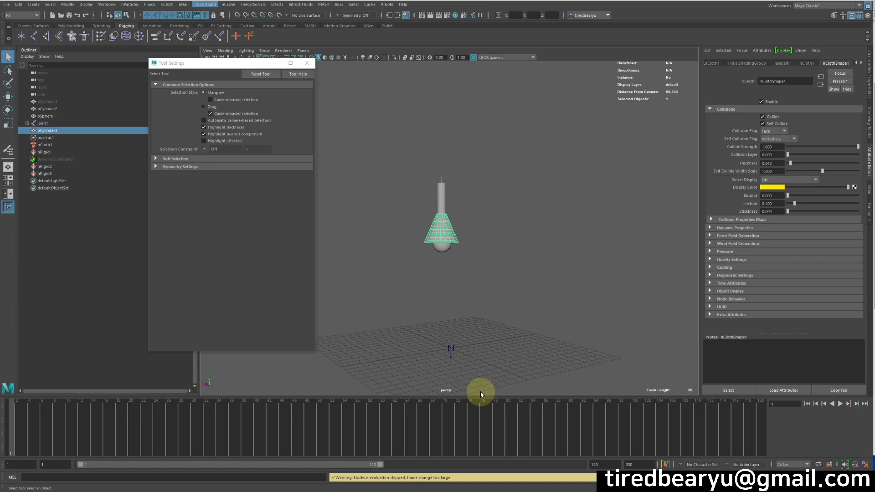
click(839, 403)
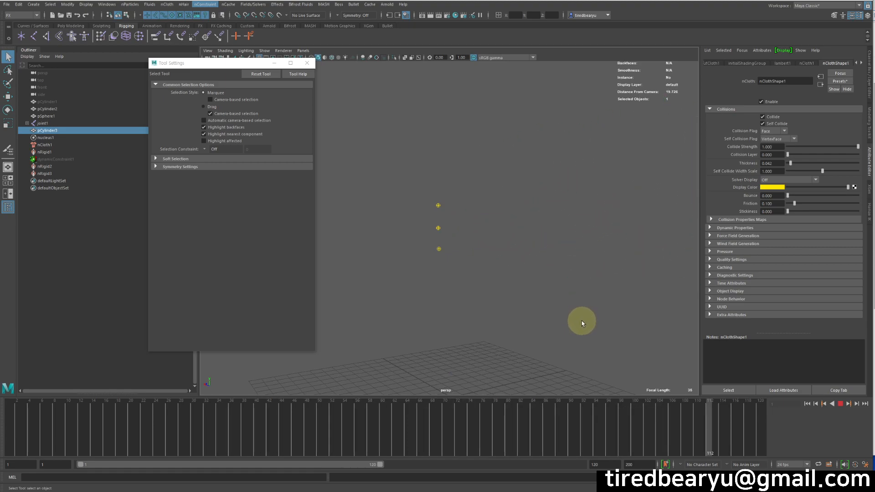